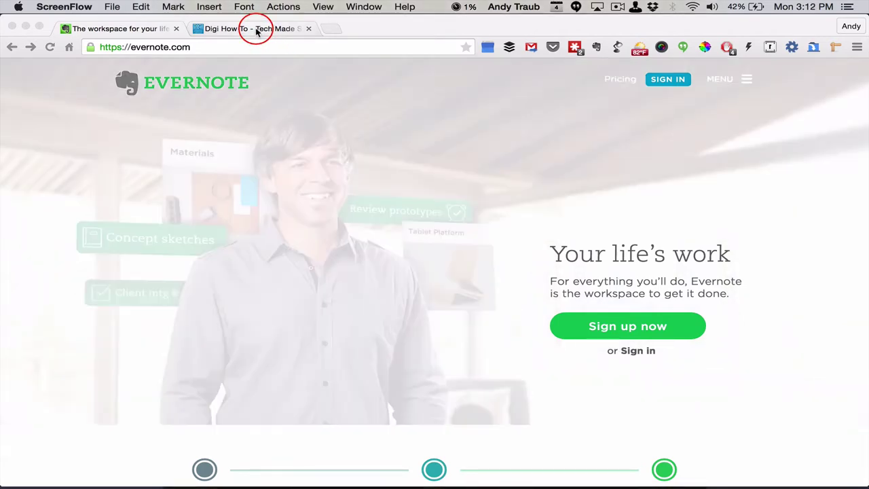
{"action": "left_click", "coordinate": [208, 29]}
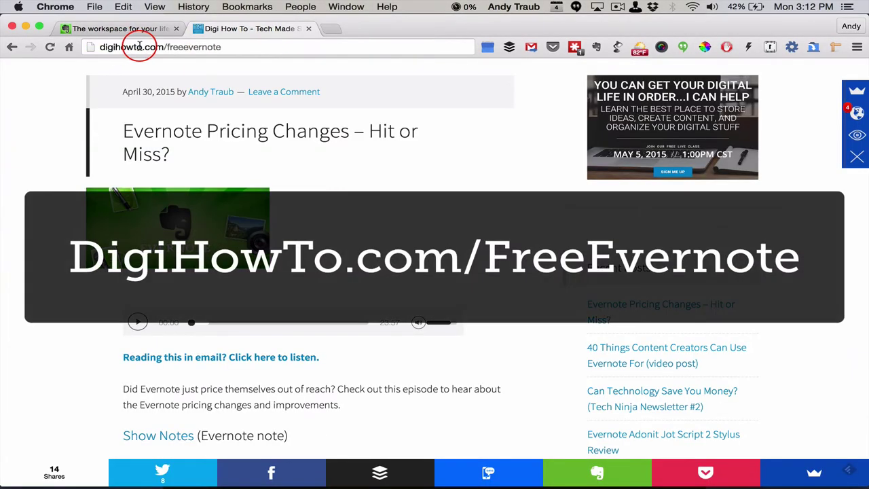
{"action": "left_click", "coordinate": [233, 47]}
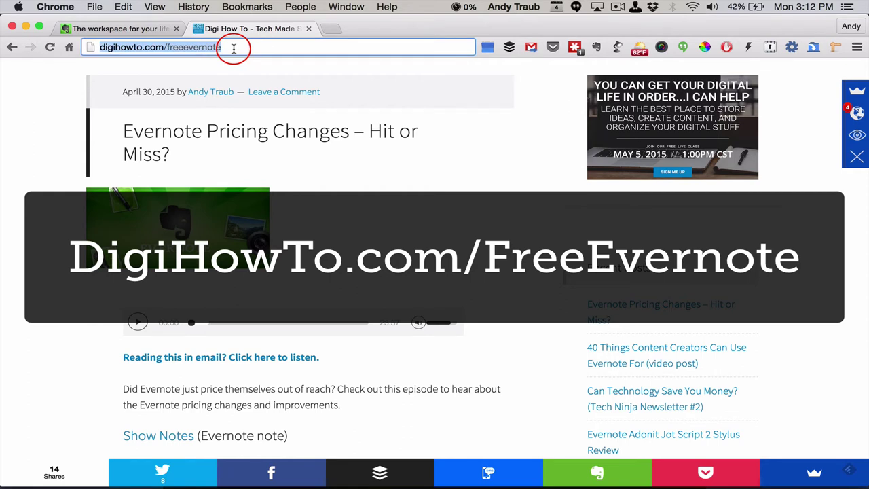
{"action": "key", "text": "Return"}
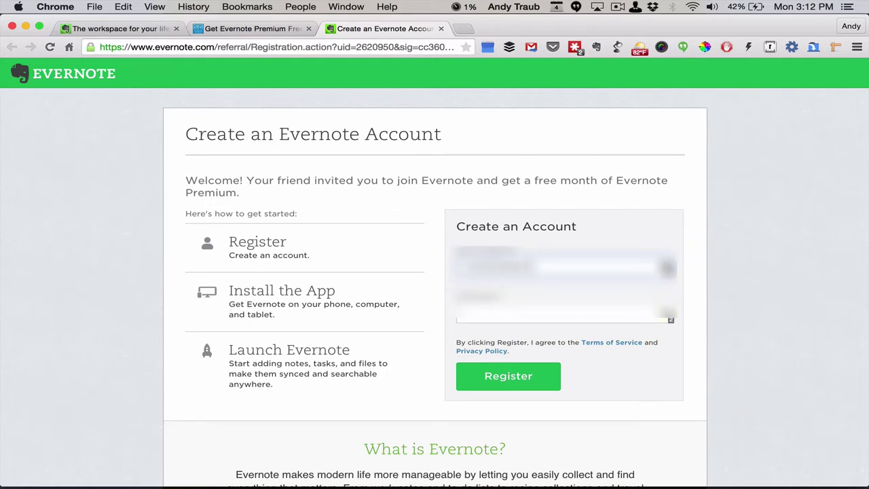
Finish entering the sign-up e-mail address and move on to the password field
{"action": "type", "text": ".com"}
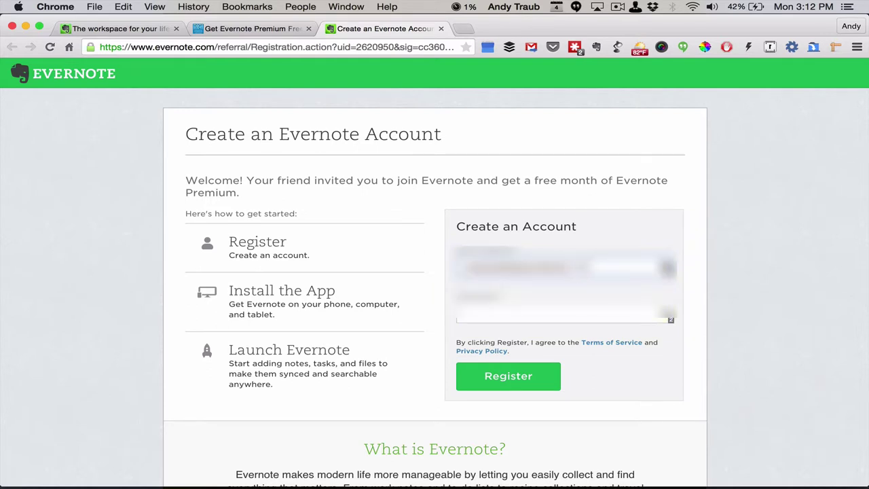
{"action": "left_click", "coordinate": [495, 311]}
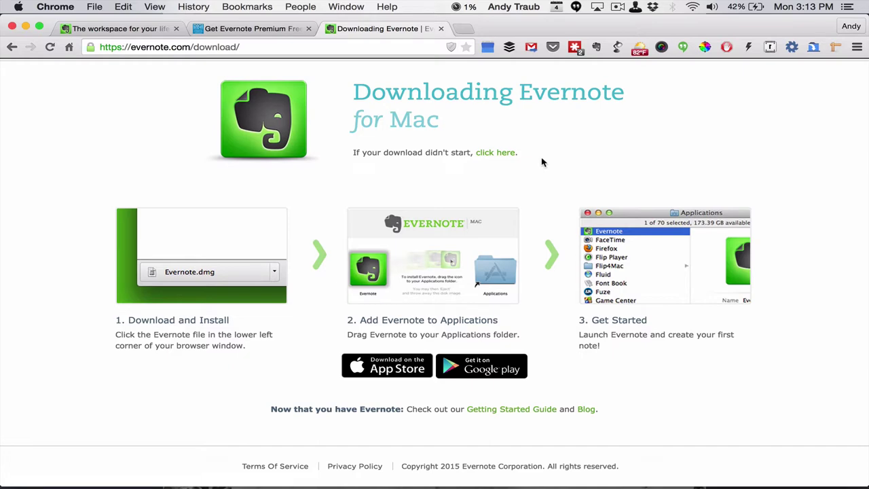
Sign in to the Evernote desktop app with the new account's e-mail and password
{"action": "key", "text": "super+Tab"}
{"action": "key", "text": "super+Tab"}
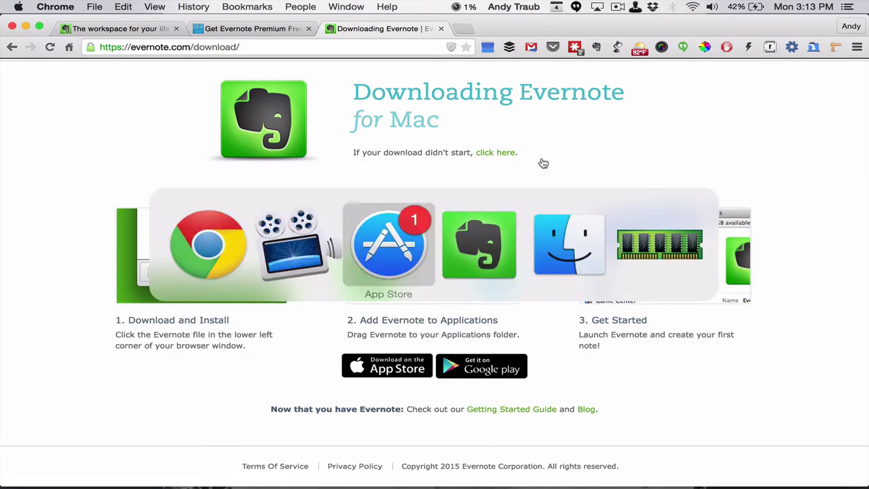
{"action": "key", "text": "super+Tab"}
{"action": "left_click", "coordinate": [630, 128]}
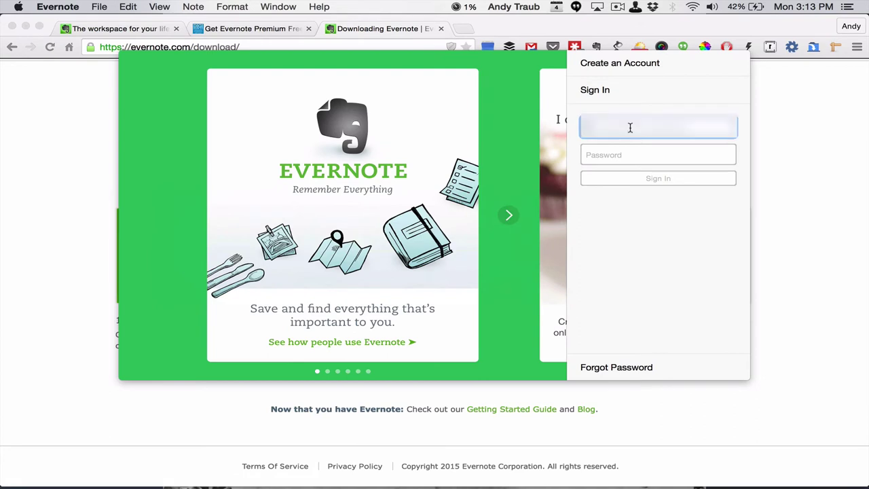
{"action": "type", "text": "a"}
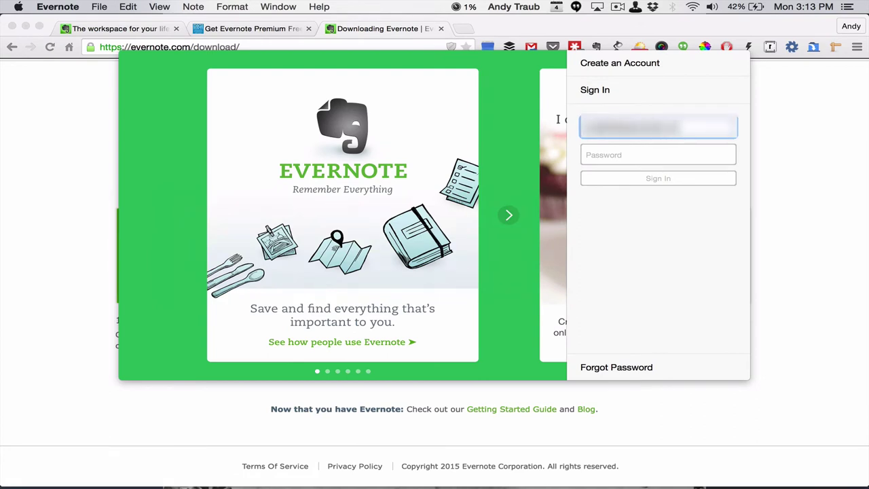
{"action": "left_click", "coordinate": [658, 154]}
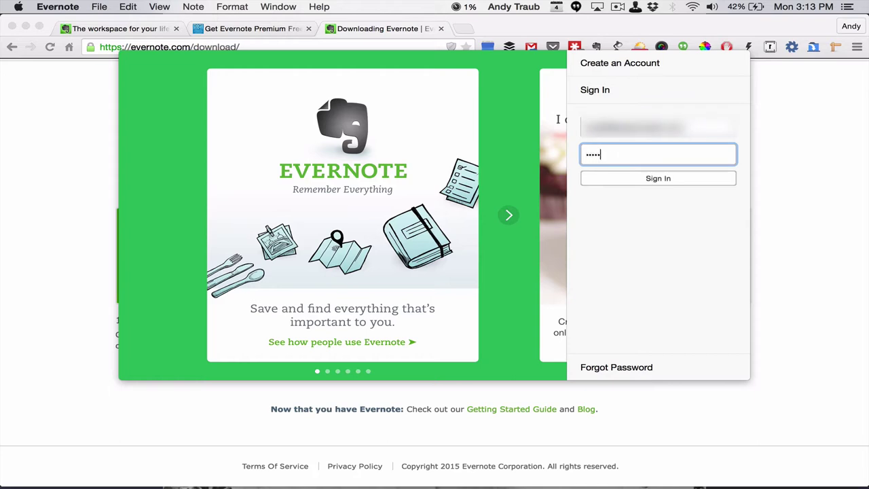
{"action": "key", "text": "Return"}
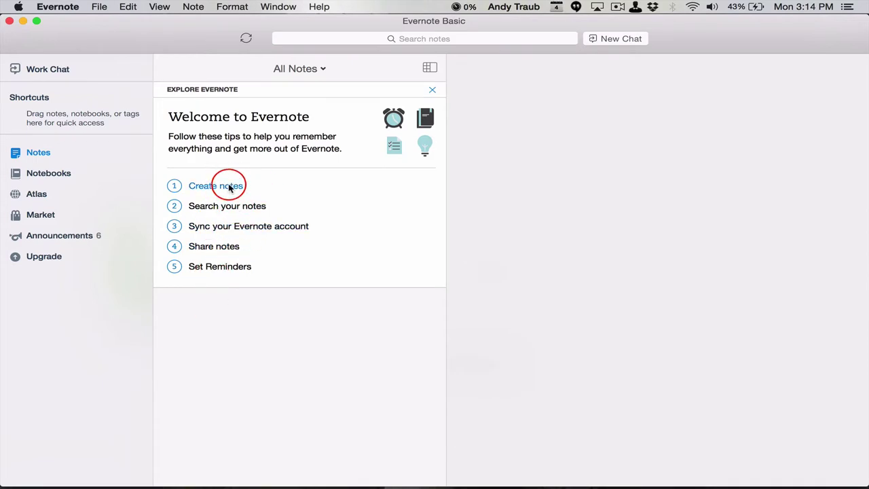
Close the Explore Evernote welcome tips panel
{"action": "left_click", "coordinate": [433, 91]}
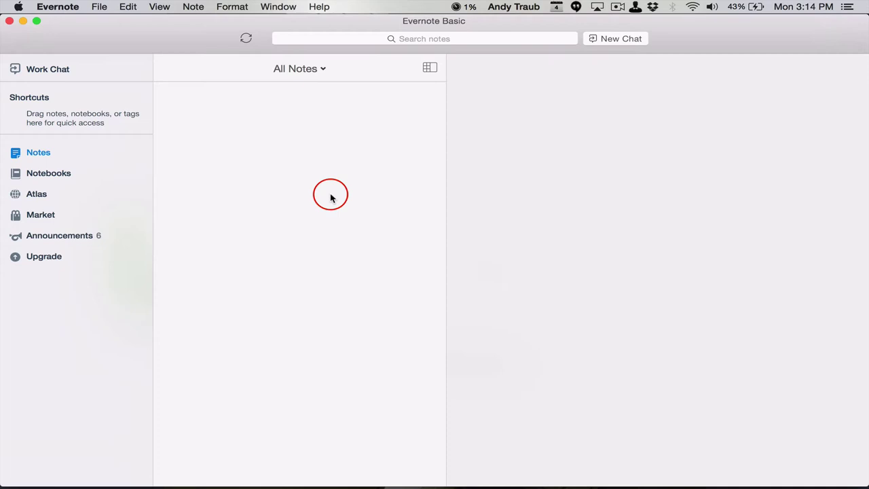
Reset the Evernote window toolbar to its default set of items
{"action": "right_click", "coordinate": [163, 32]}
{"action": "left_click", "coordinate": [194, 58]}
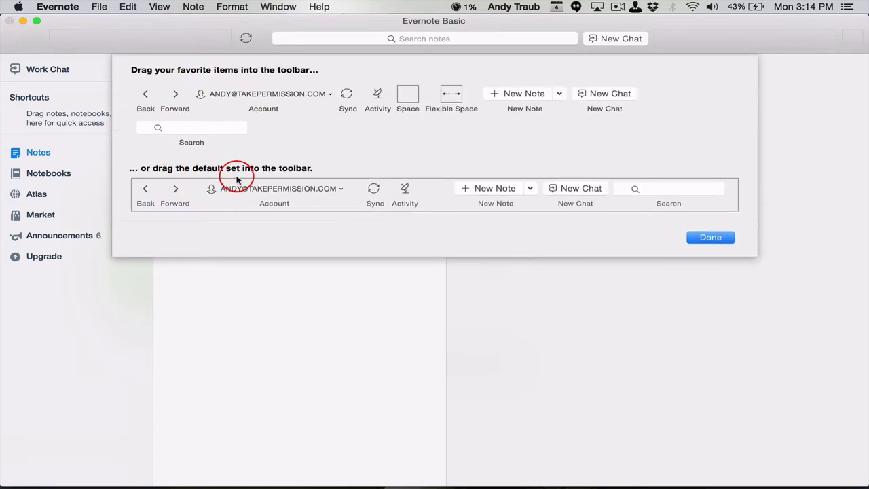
{"action": "left_click_drag", "start_coordinate": [277, 192], "coordinate": [203, 36]}
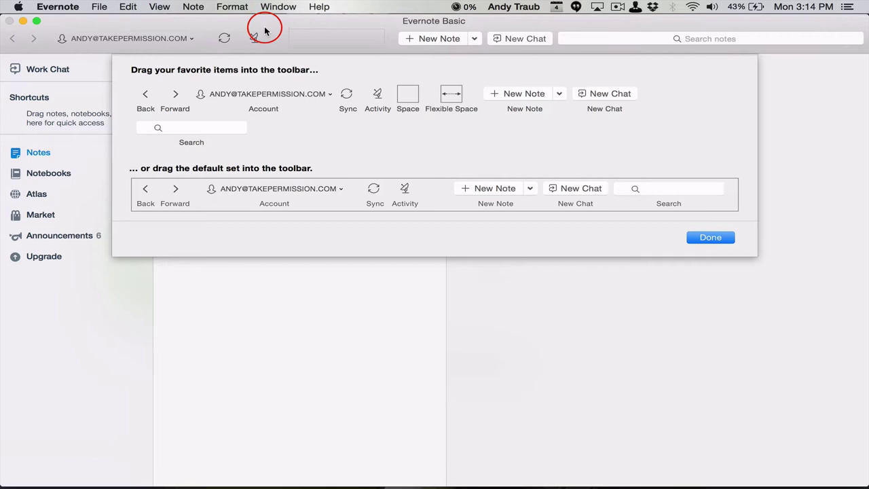
{"action": "left_click", "coordinate": [707, 237]}
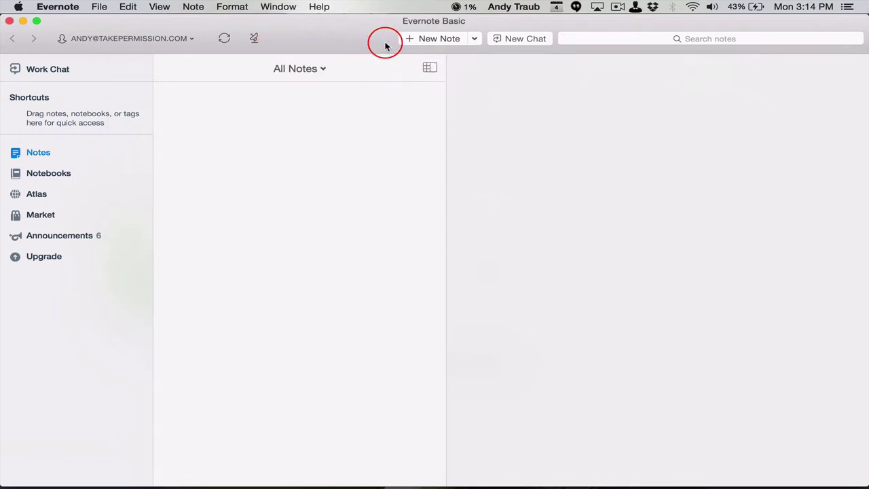
Remove the Activity item from the toolbar and rearrange the remaining items
{"action": "right_click", "coordinate": [343, 25]}
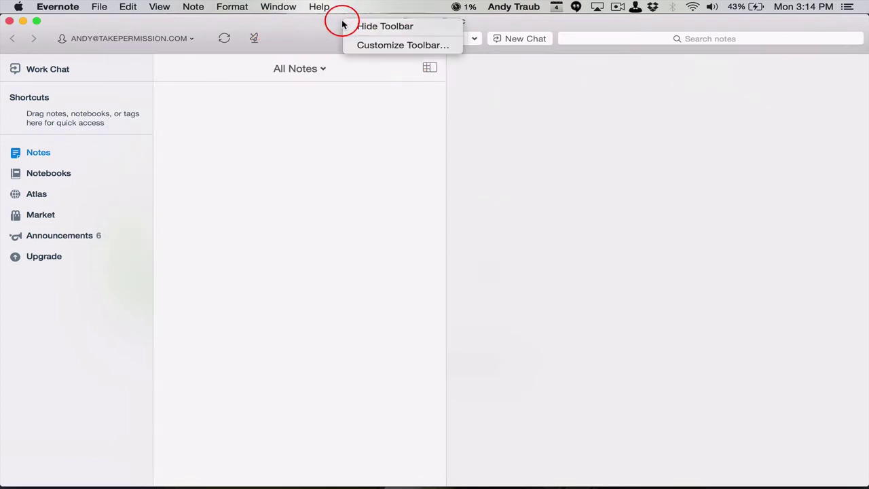
{"action": "left_click", "coordinate": [374, 45]}
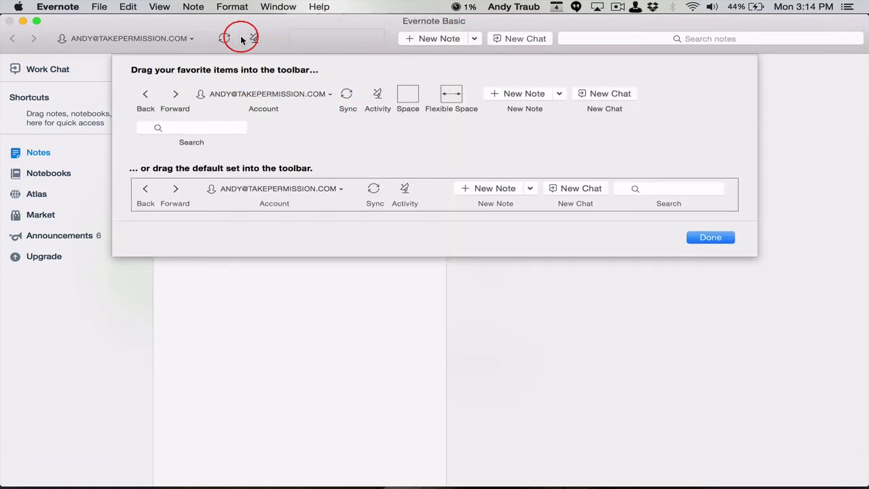
{"action": "left_click_drag", "start_coordinate": [253, 38], "coordinate": [276, 116]}
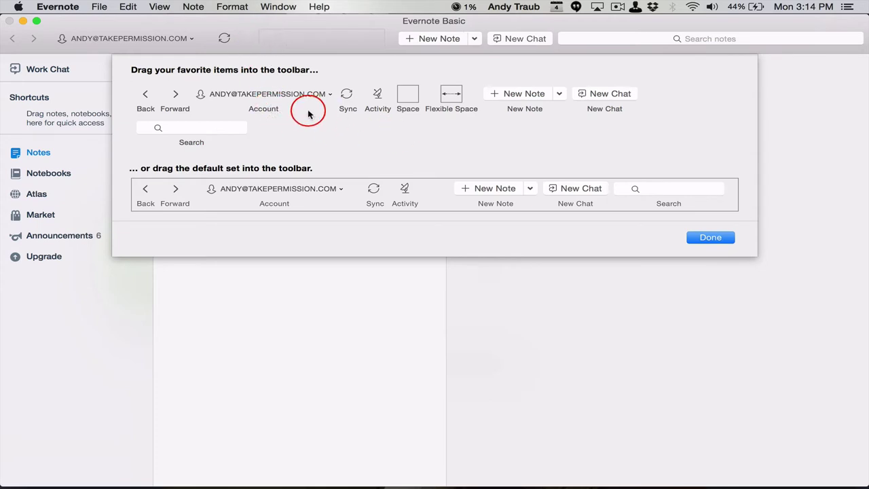
{"action": "left_click_drag", "start_coordinate": [366, 100], "coordinate": [252, 35]}
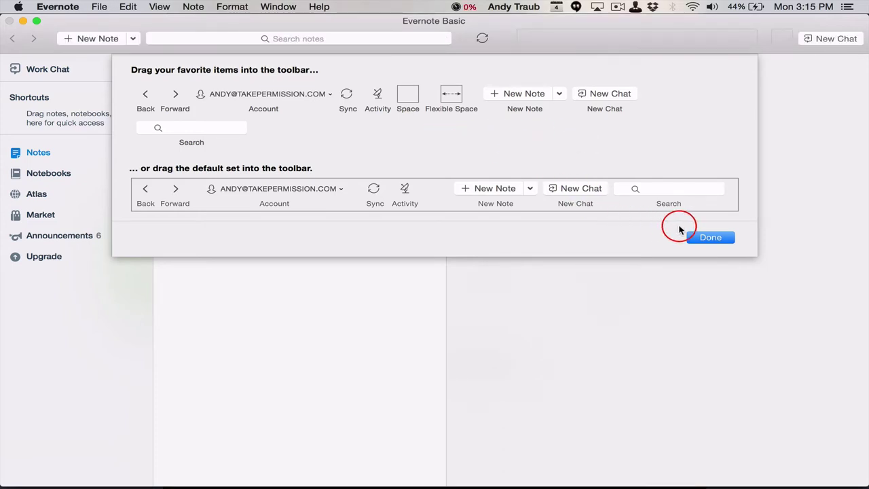
{"action": "left_click", "coordinate": [712, 237]}
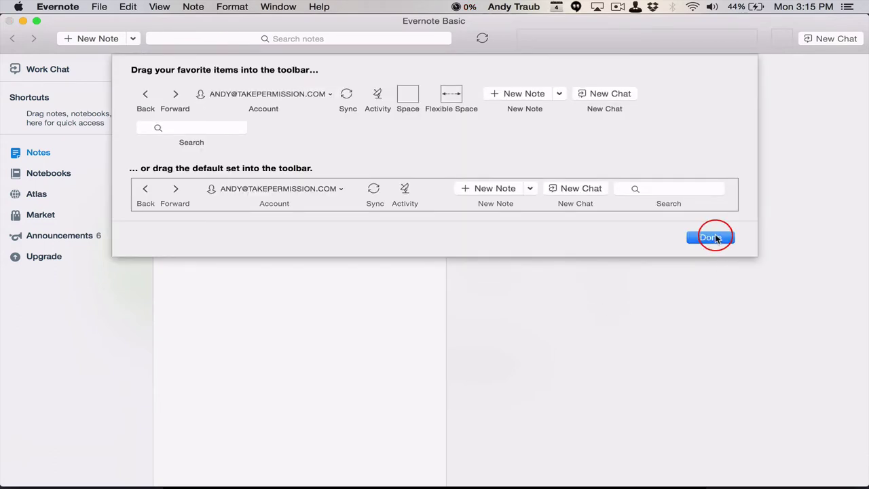
Hide Announcements from the sidebar using the View menu's sidebar options
{"action": "left_click", "coordinate": [712, 237]}
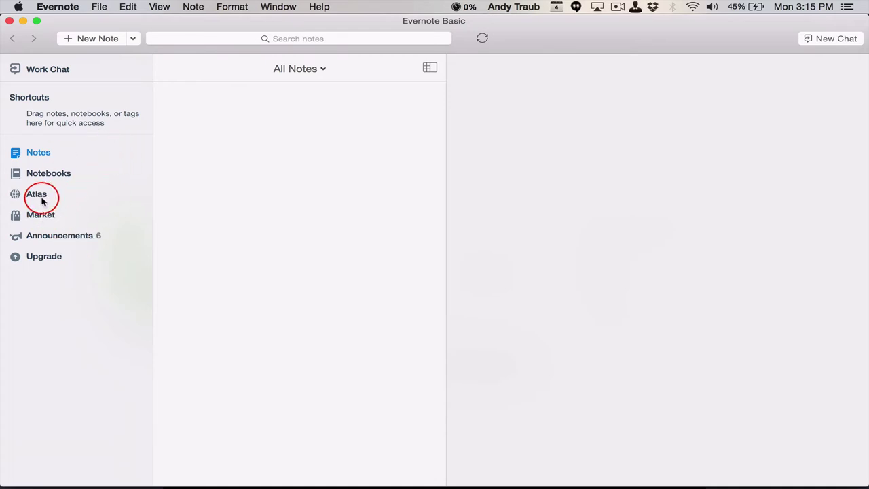
{"action": "left_click", "coordinate": [232, 6]}
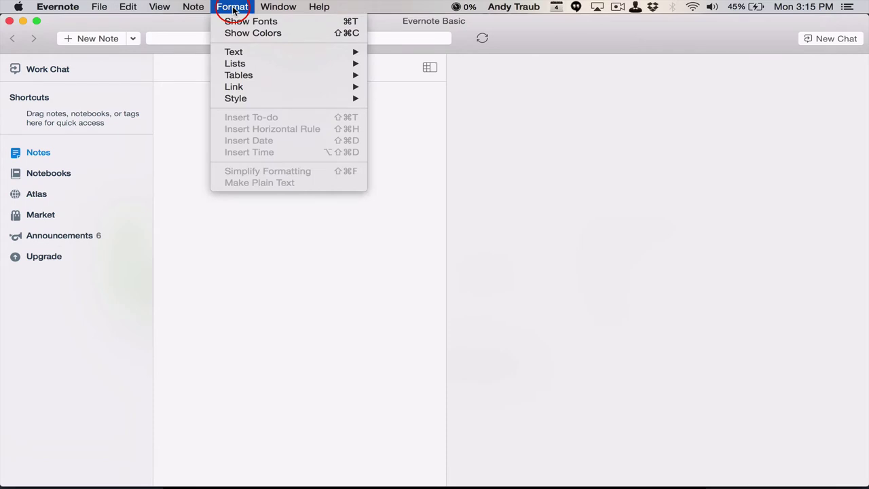
{"action": "mouse_move", "coordinate": [159, 7]}
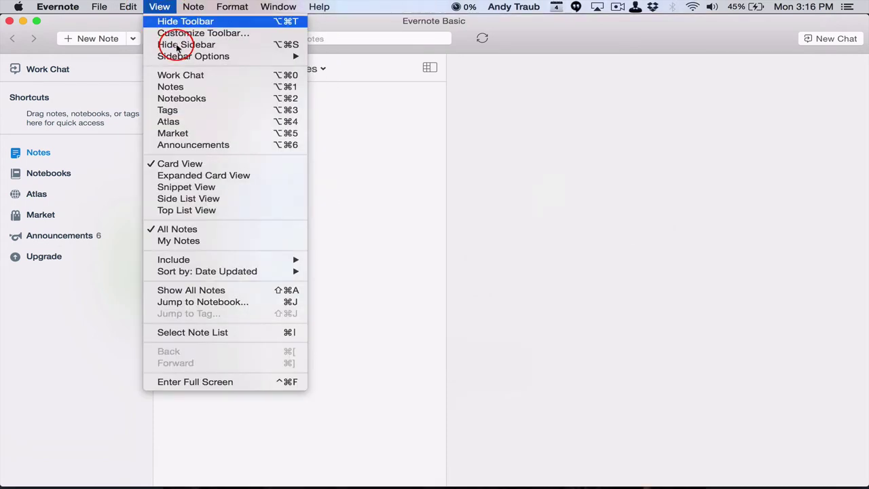
{"action": "mouse_move", "coordinate": [169, 55]}
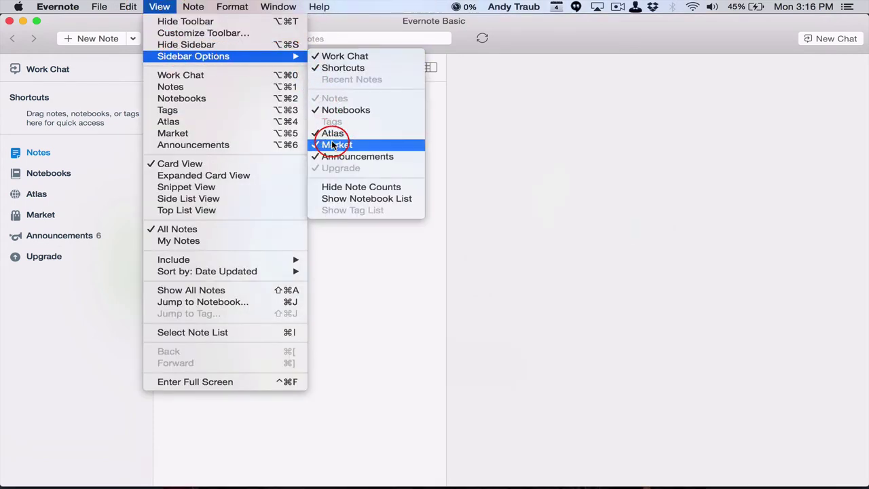
{"action": "left_click", "coordinate": [345, 158]}
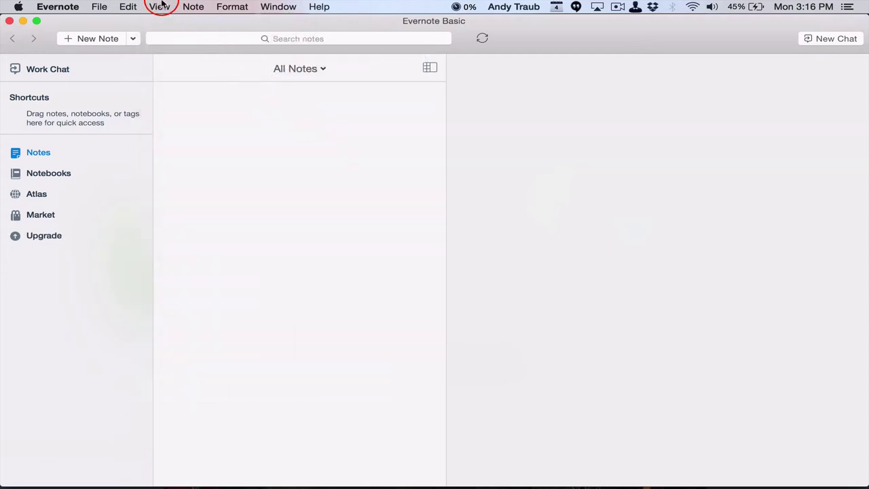
Hide Market and Atlas from the sidebar as well
{"action": "left_click", "coordinate": [157, 7]}
{"action": "mouse_move", "coordinate": [194, 60]}
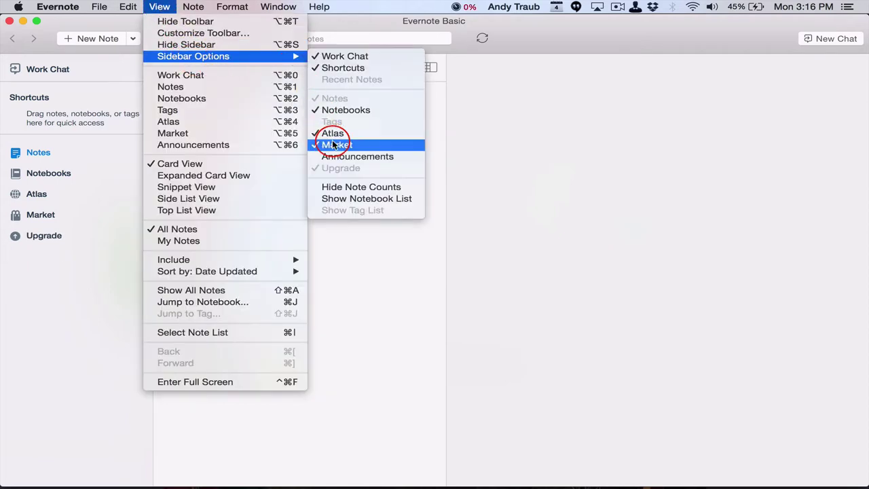
{"action": "left_click", "coordinate": [335, 144]}
{"action": "left_click", "coordinate": [161, 7]}
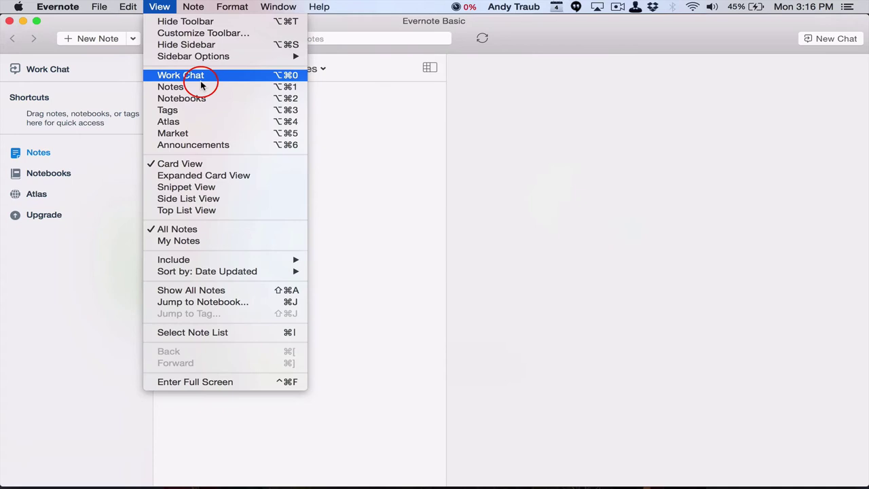
{"action": "mouse_move", "coordinate": [241, 59]}
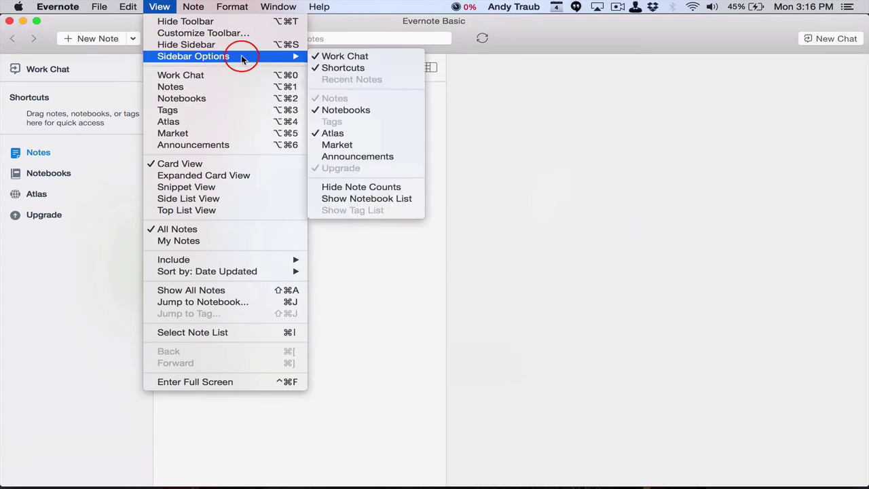
{"action": "left_click", "coordinate": [364, 134]}
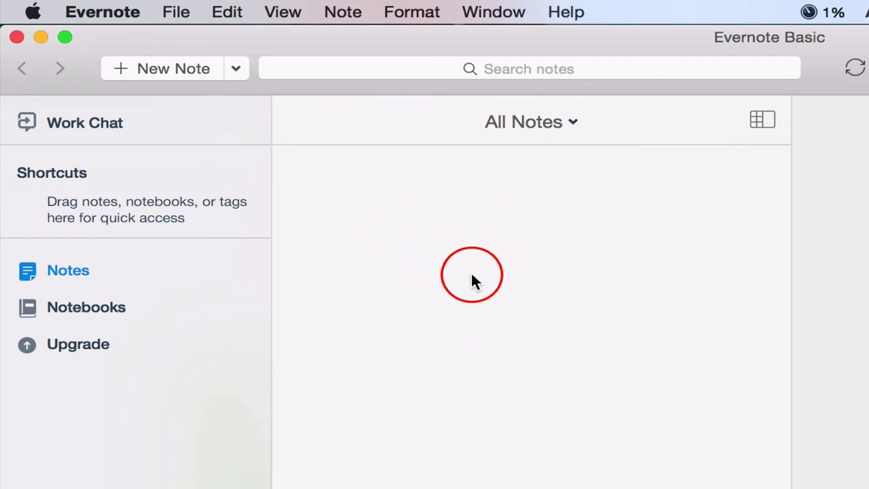
Create new notes titled 'Test Note #1 - Text', 'Test Note #2 - Audio' and 'Test Note #3 - Image'
{"action": "left_click", "coordinate": [161, 69]}
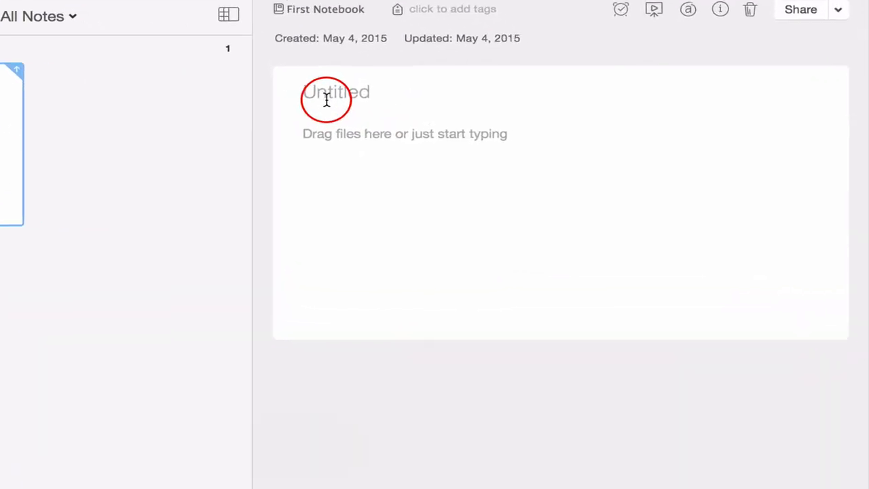
{"action": "type", "text": "Test Note #1"}
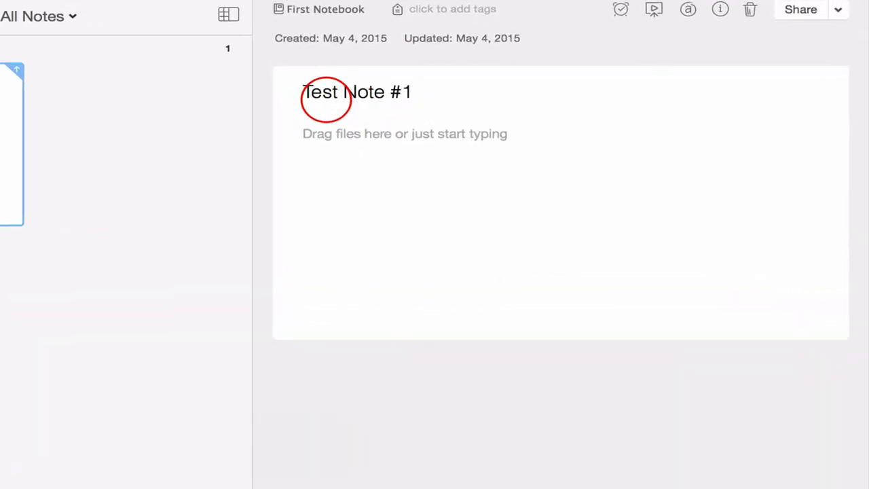
{"action": "type", "text": "xt"}
{"action": "left_click", "coordinate": [392, 183]}
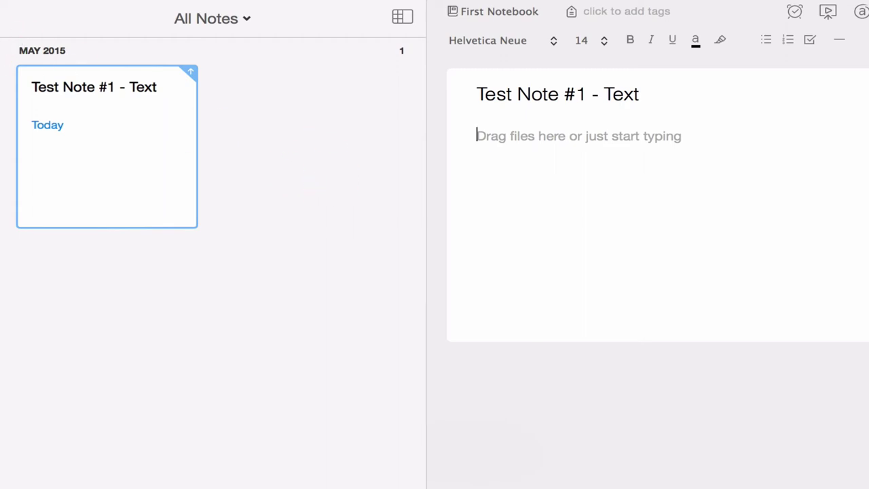
{"action": "key", "text": "super+n"}
{"action": "type", "text": "T"}
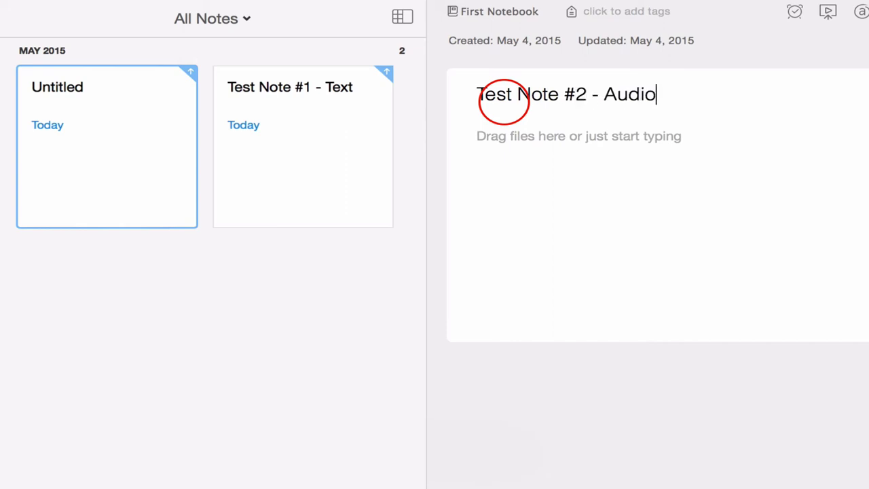
{"action": "type", "text": "est Note #2 - Audio"}
{"action": "left_click", "coordinate": [564, 188]}
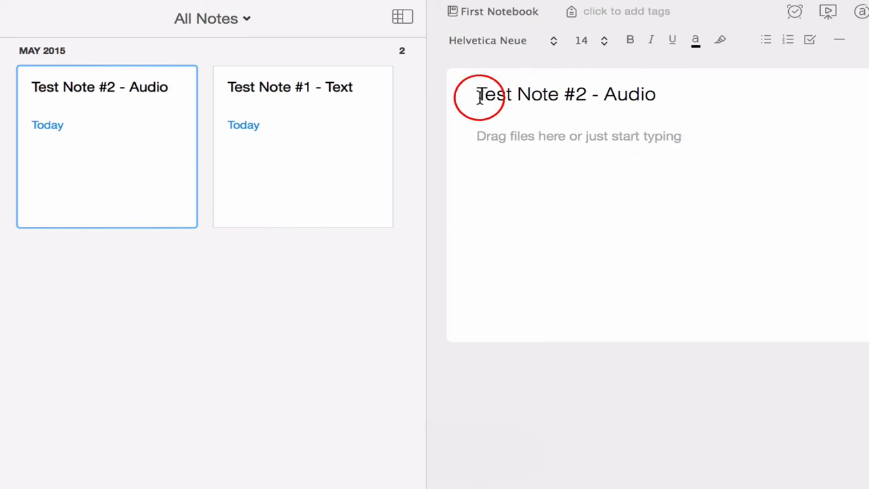
{"action": "key", "text": "super+n"}
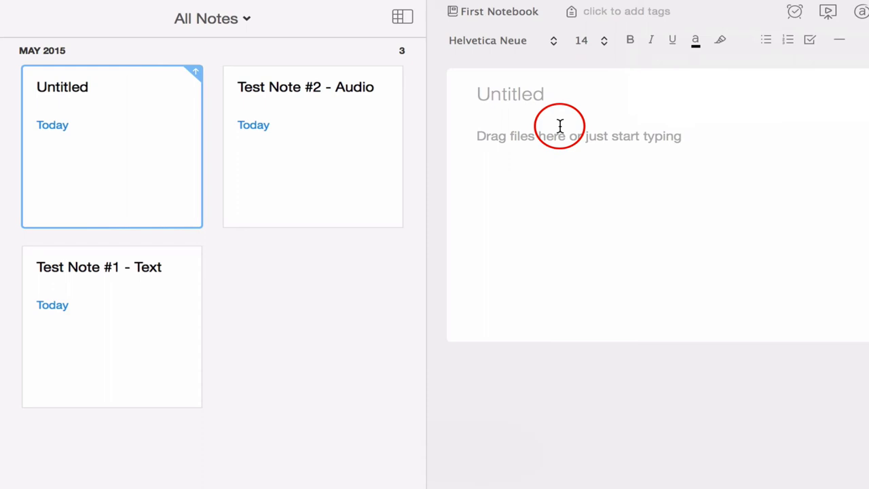
{"action": "left_click", "coordinate": [510, 93]}
{"action": "type", "text": "Test Note #3 - Image"}
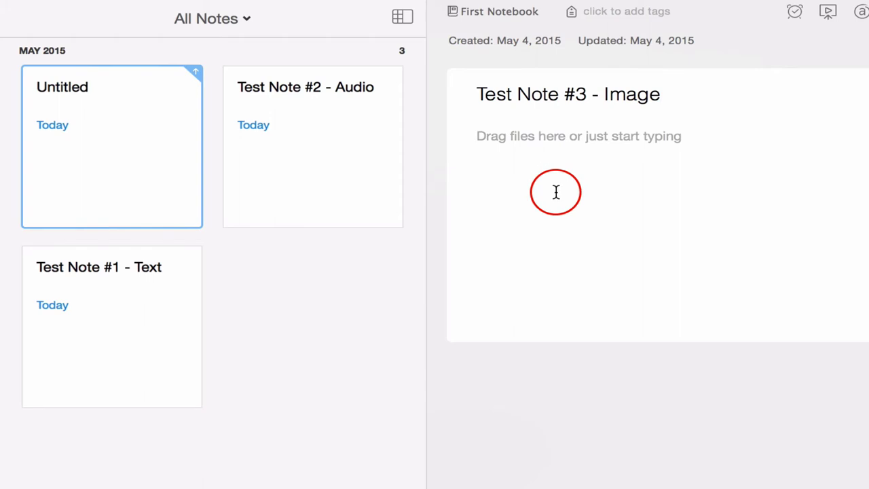
{"action": "left_click", "coordinate": [555, 192]}
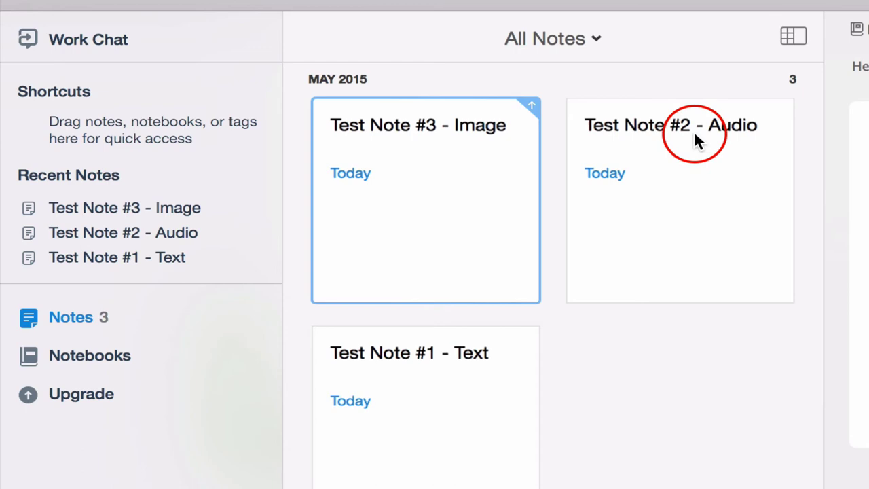
Switch to Side List view and narrow the note list to widen the editor
{"action": "left_click", "coordinate": [792, 37]}
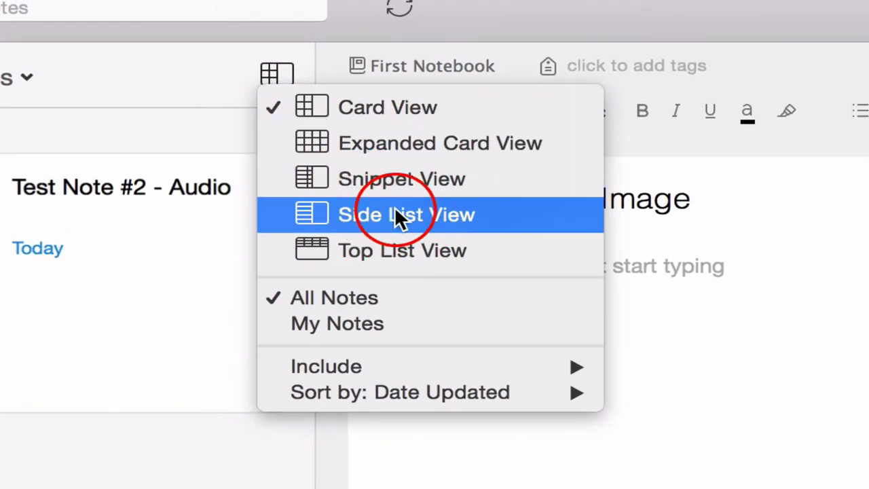
{"action": "left_click", "coordinate": [419, 229]}
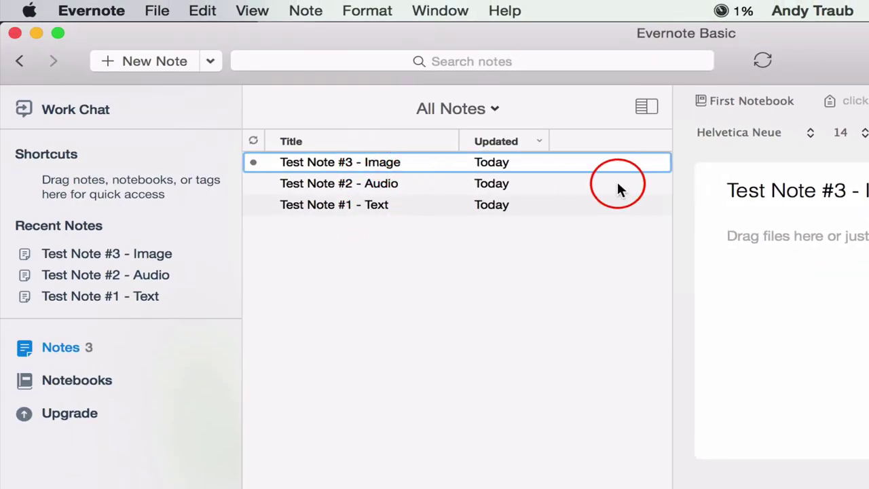
{"action": "left_click_drag", "start_coordinate": [674, 216], "coordinate": [560, 217]}
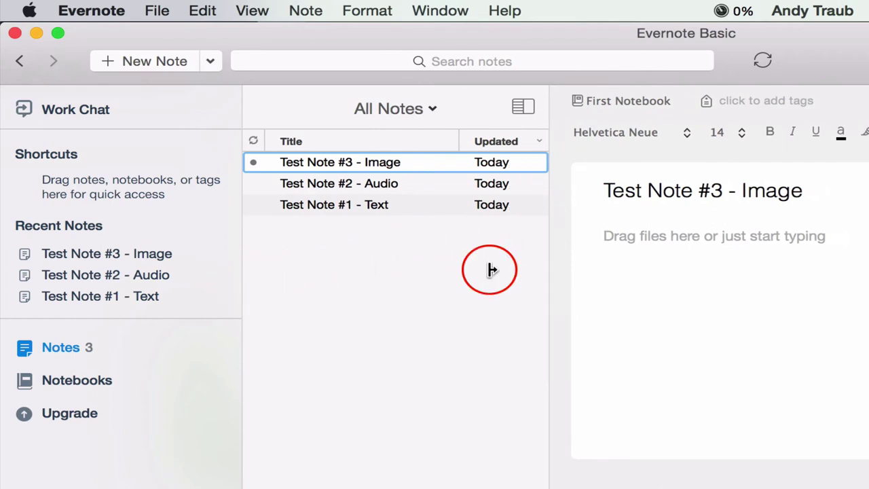
Widen the Updated column, reorder Title and sync-status columns, and open Test Note #3 - Image
{"action": "left_click_drag", "start_coordinate": [455, 134], "coordinate": [416, 138]}
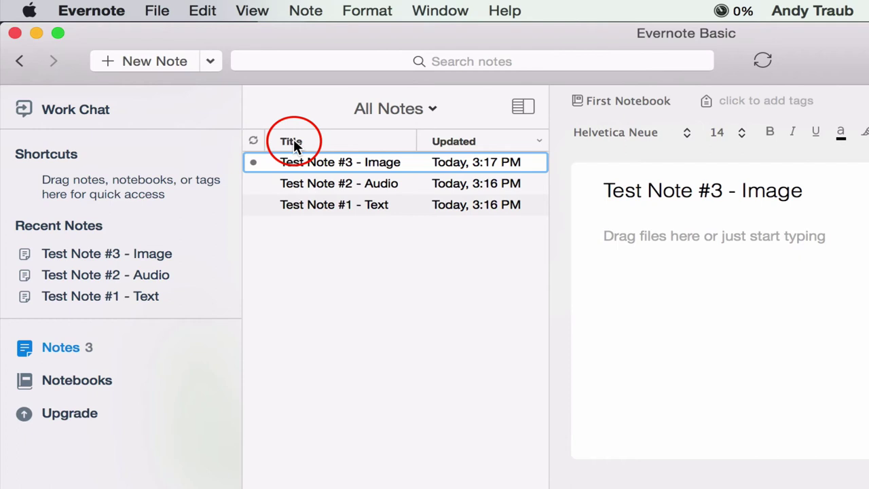
{"action": "mouse_move", "coordinate": [294, 145]}
{"action": "left_mouse_down"}
{"action": "mouse_move", "coordinate": [311, 142]}
{"action": "mouse_move", "coordinate": [264, 140]}
{"action": "mouse_move", "coordinate": [295, 142]}
{"action": "left_mouse_up"}
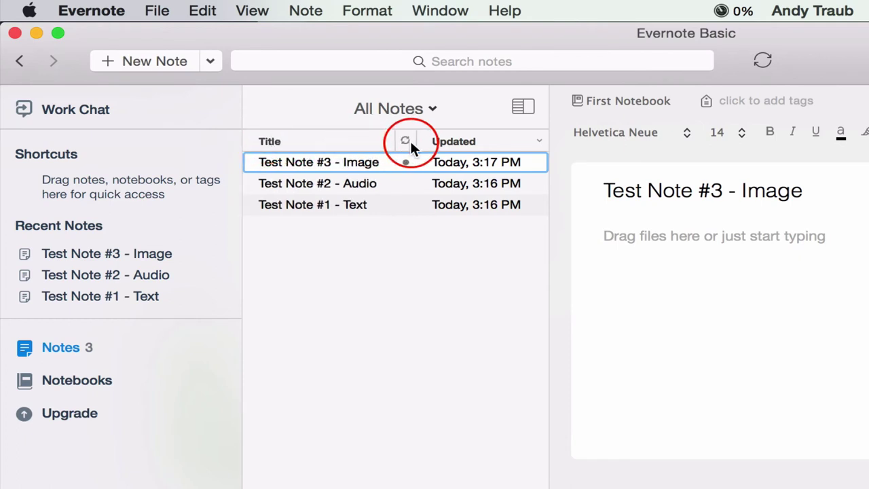
{"action": "left_click_drag", "start_coordinate": [400, 140], "coordinate": [275, 140]}
{"action": "left_click", "coordinate": [468, 164]}
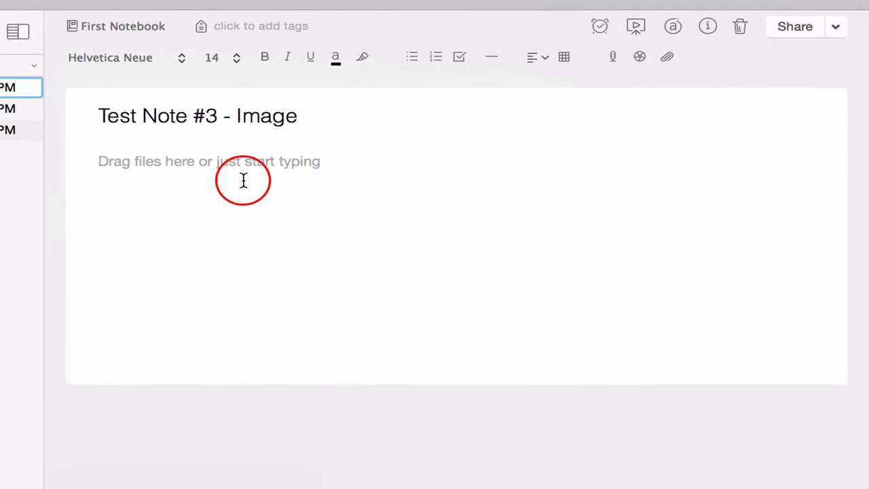
Capture a webcam snapshot and insert it into the Test Note #3 - Image body
{"action": "left_click", "coordinate": [639, 59]}
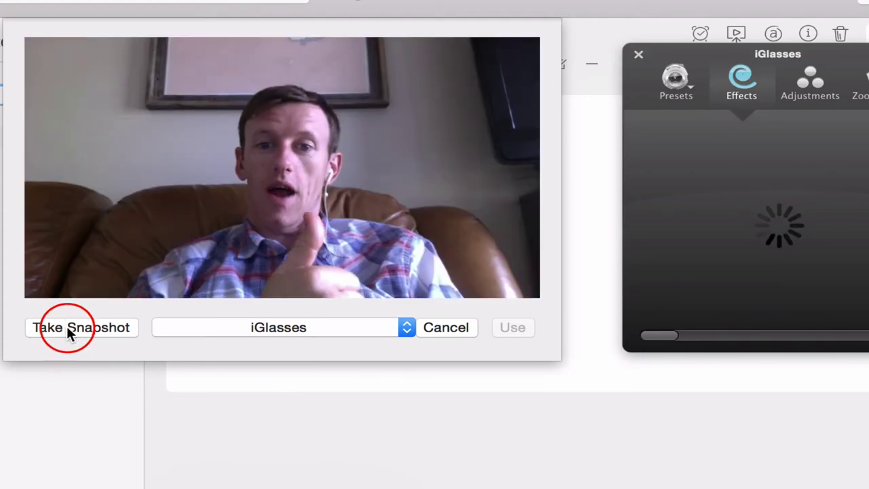
{"action": "left_click", "coordinate": [70, 331]}
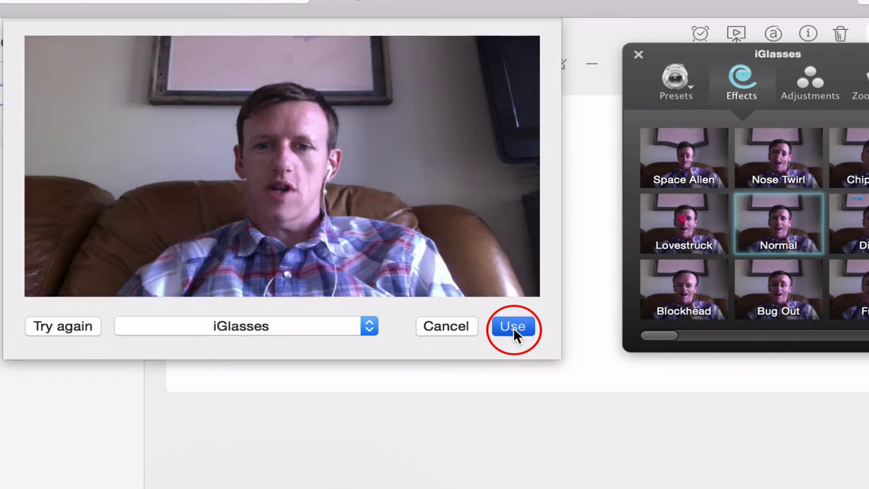
{"action": "left_click", "coordinate": [513, 329]}
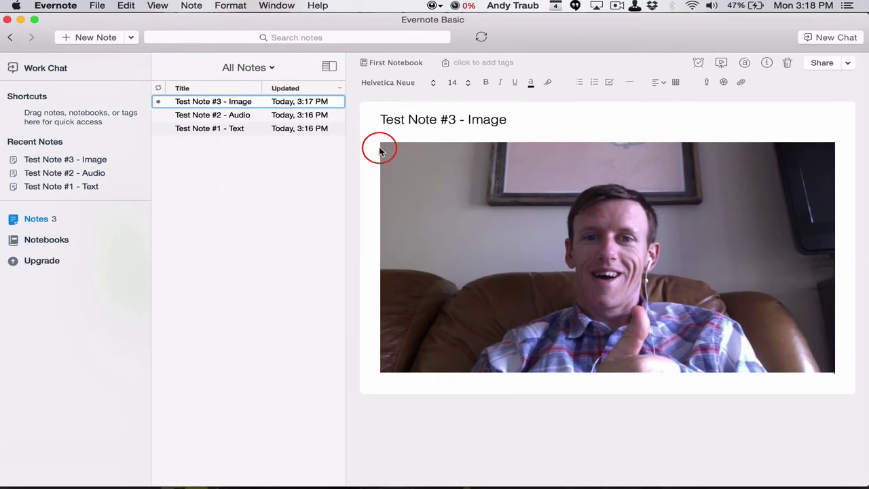
Record and save an audio clip in Test Note #2 - Audio, then open Test Note #1 - Text
{"action": "left_click", "coordinate": [228, 115]}
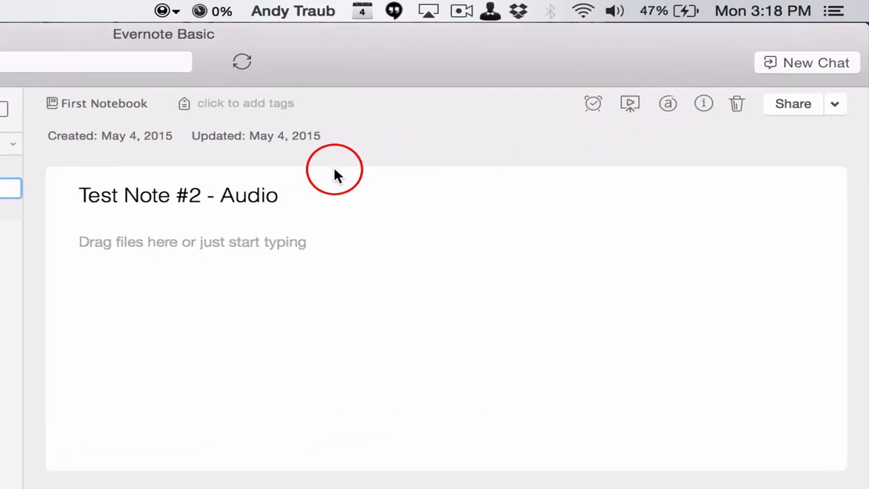
{"action": "left_click", "coordinate": [406, 260]}
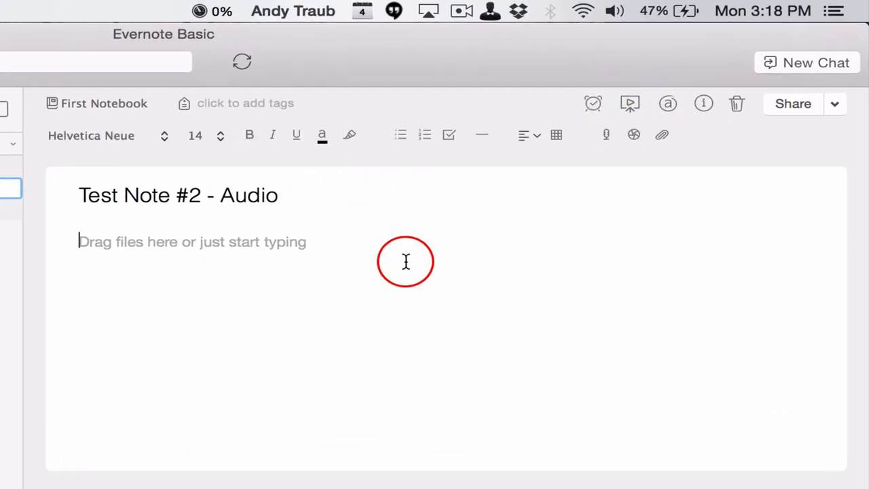
{"action": "left_click", "coordinate": [606, 138]}
{"action": "left_click", "coordinate": [124, 178]}
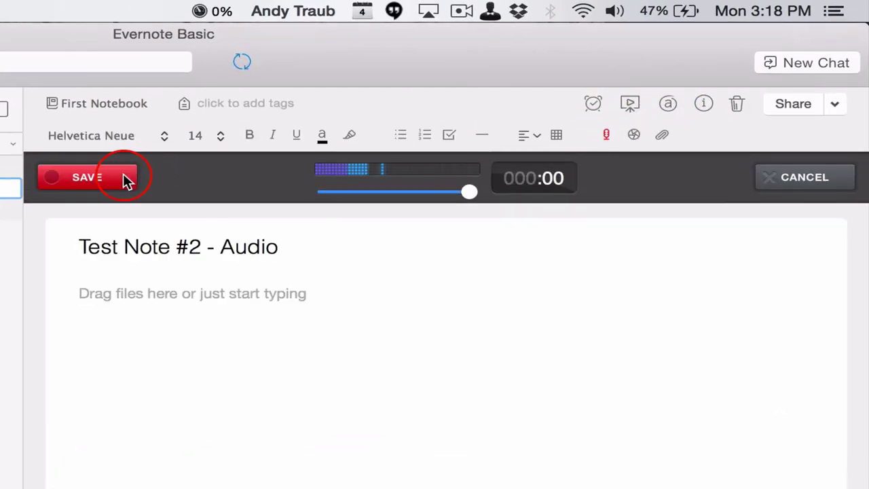
{"action": "left_click", "coordinate": [124, 178]}
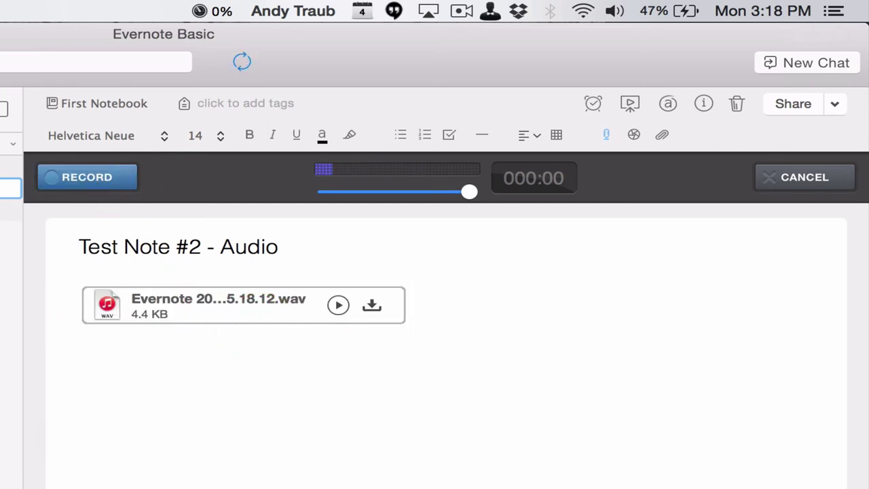
{"action": "left_click", "coordinate": [11, 210]}
Type 'This is text!' in the Text note body and make it bold, italic and underlined
{"action": "left_click", "coordinate": [130, 296]}
{"action": "type", "text": "This is text!"}
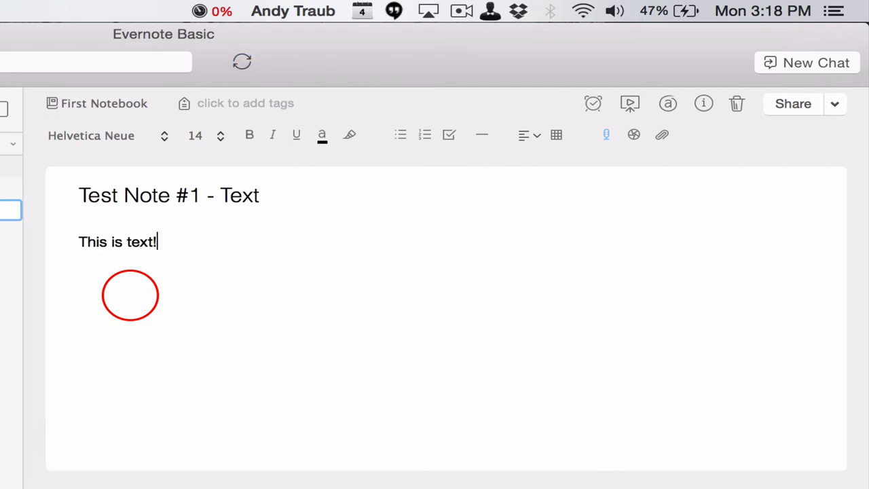
{"action": "key", "text": "super+a"}
{"action": "left_click", "coordinate": [254, 136]}
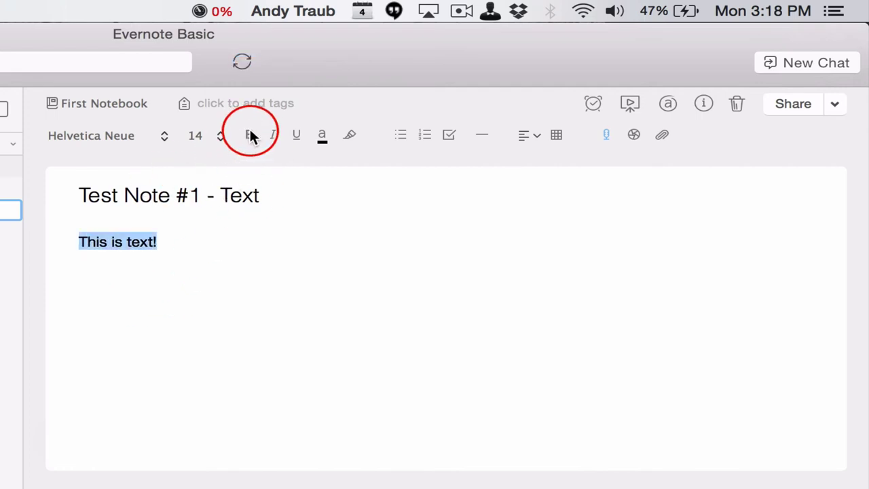
{"action": "left_click", "coordinate": [274, 136]}
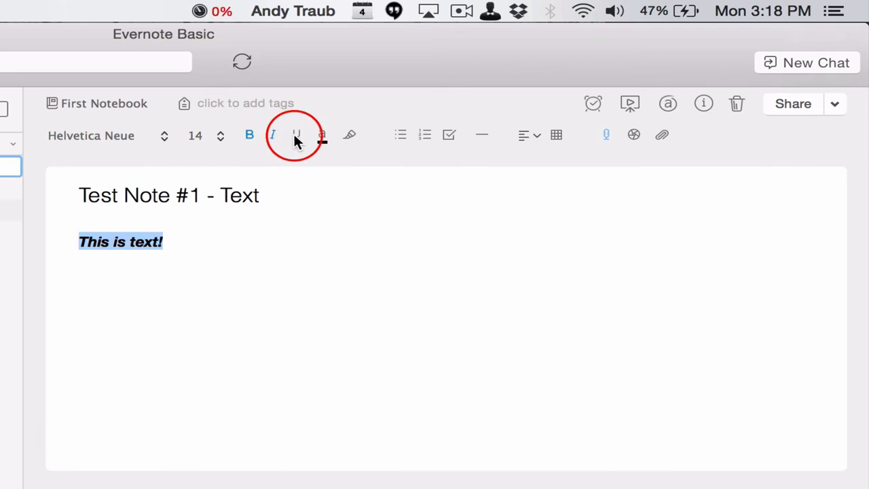
{"action": "left_click", "coordinate": [299, 138]}
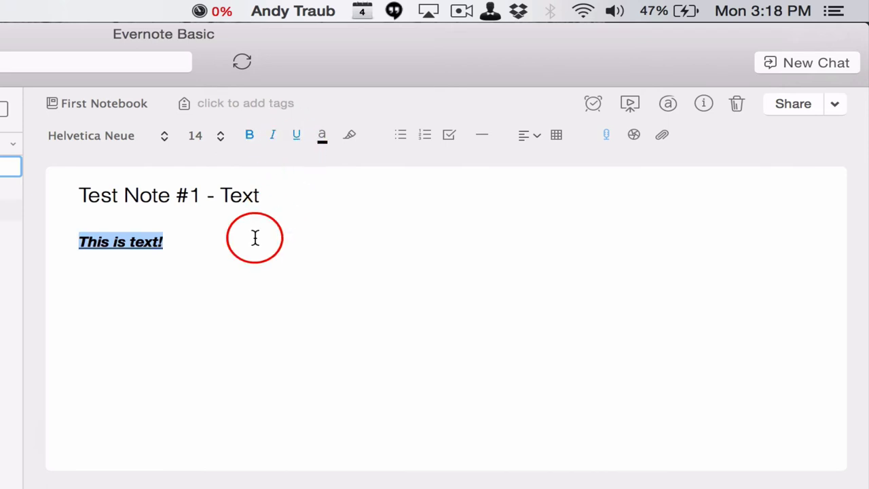
Toggle bold off and back on, then highlight the line 'This is text!' in yellow
{"action": "key", "text": "super+b"}
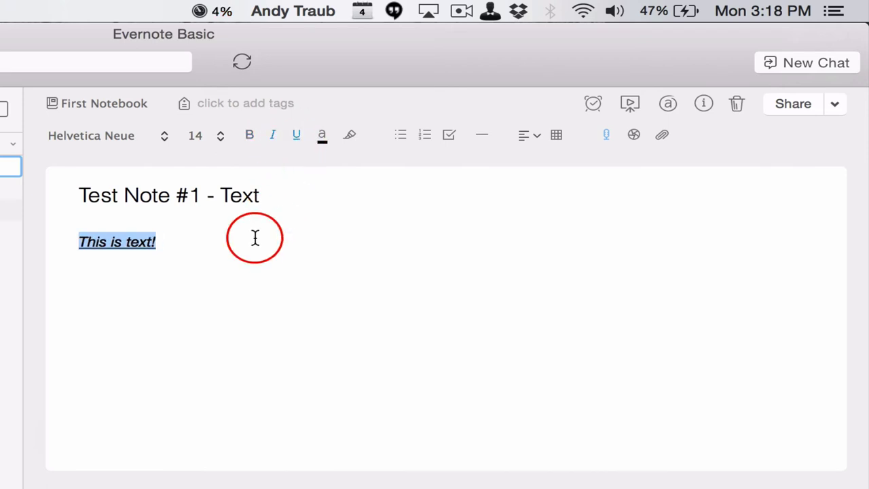
{"action": "key", "text": "super+b"}
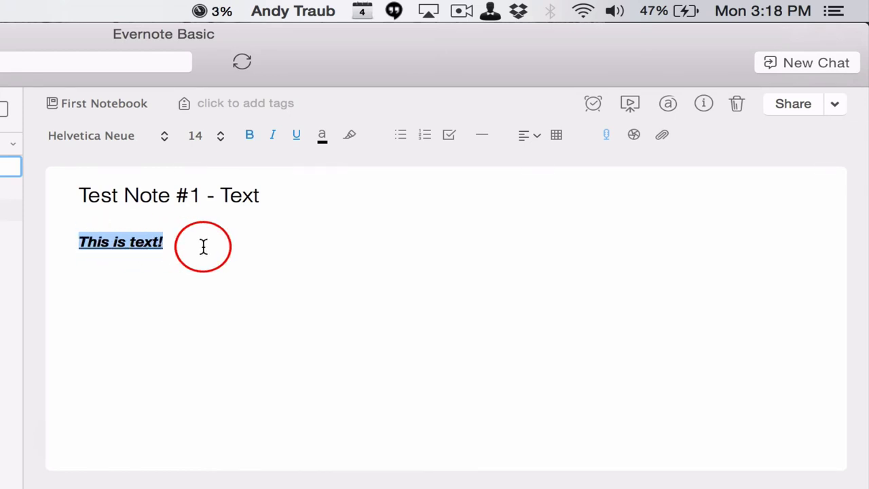
{"action": "left_click", "coordinate": [203, 247]}
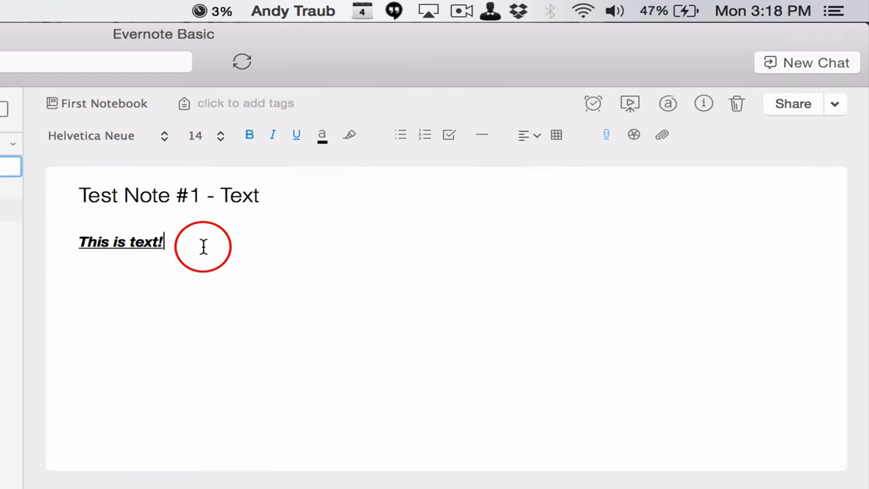
{"action": "left_click_drag", "start_coordinate": [203, 246], "coordinate": [77, 243]}
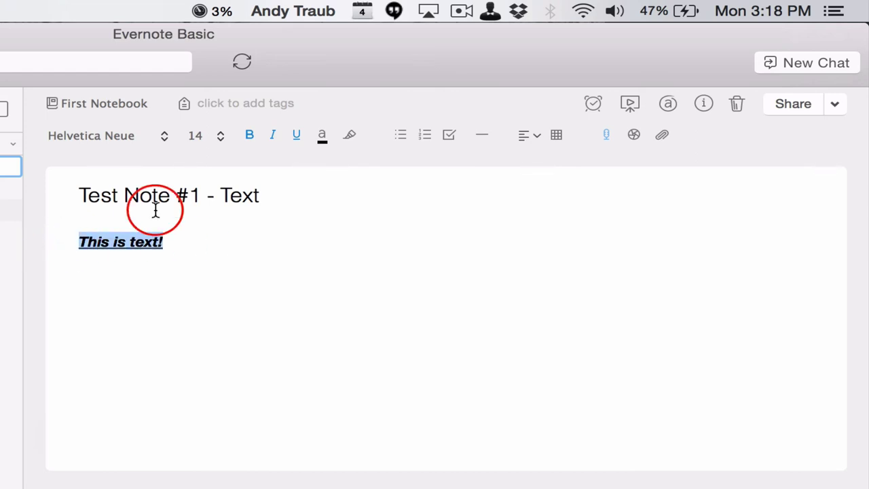
{"action": "left_click", "coordinate": [351, 136]}
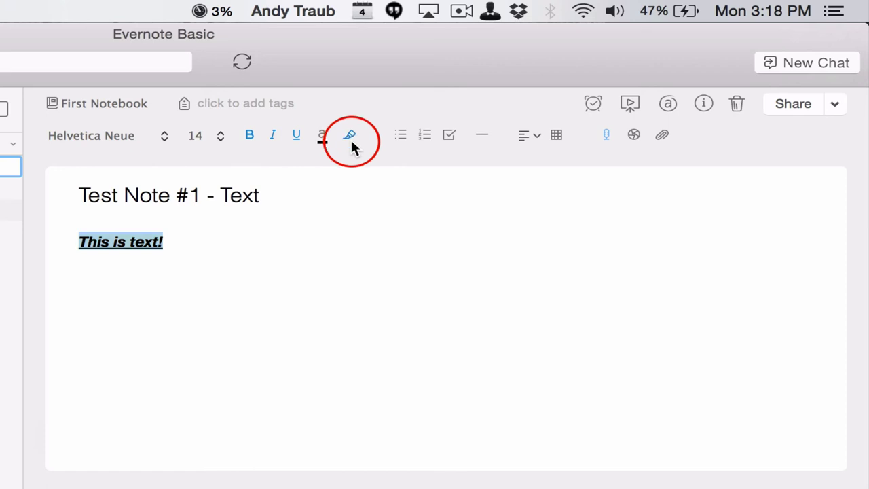
{"action": "left_click", "coordinate": [315, 252]}
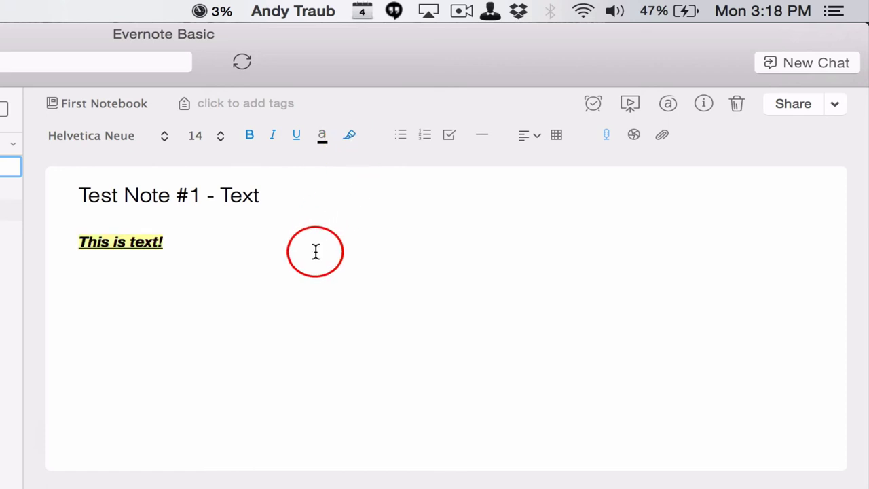
Browse the font list without changing the font, then resume editing at the line's end
{"action": "left_click", "coordinate": [135, 135]}
{"action": "left_click", "coordinate": [290, 271]}
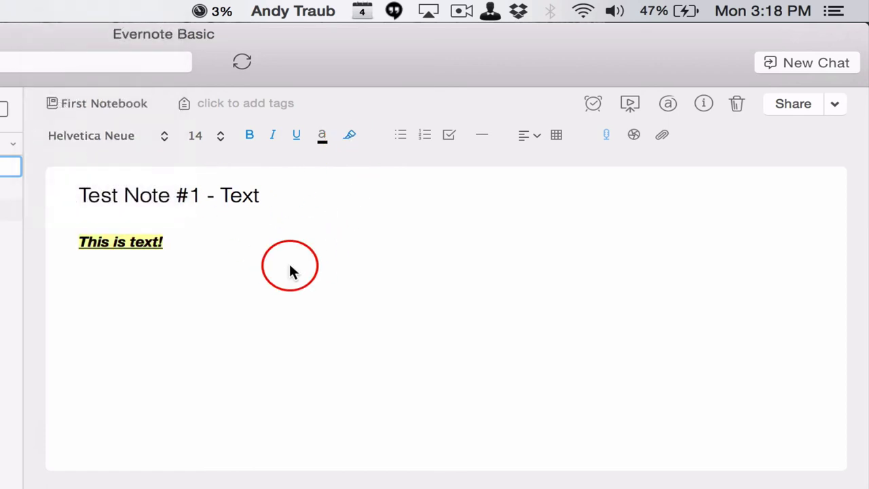
{"action": "left_click", "coordinate": [167, 243]}
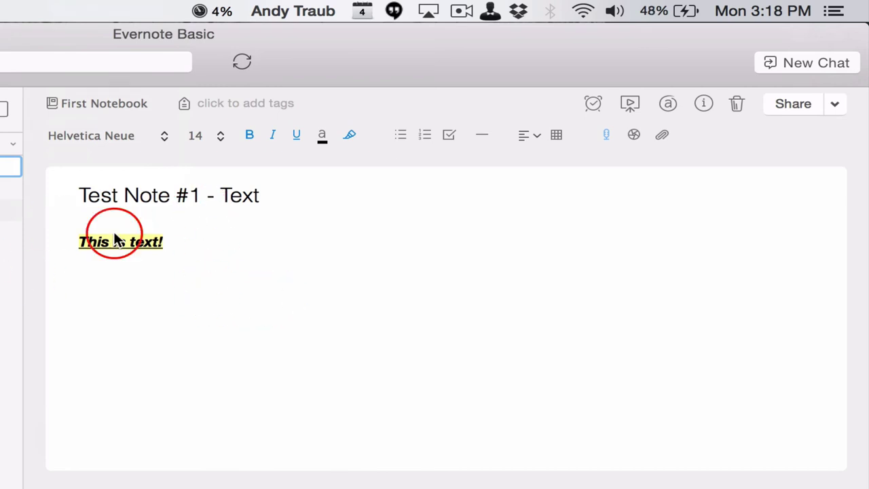
Add the tag Work to Test Note #1 - Text, Personal to #2 - Audio, and Goofy to #3 - Image
{"action": "left_click", "coordinate": [247, 104]}
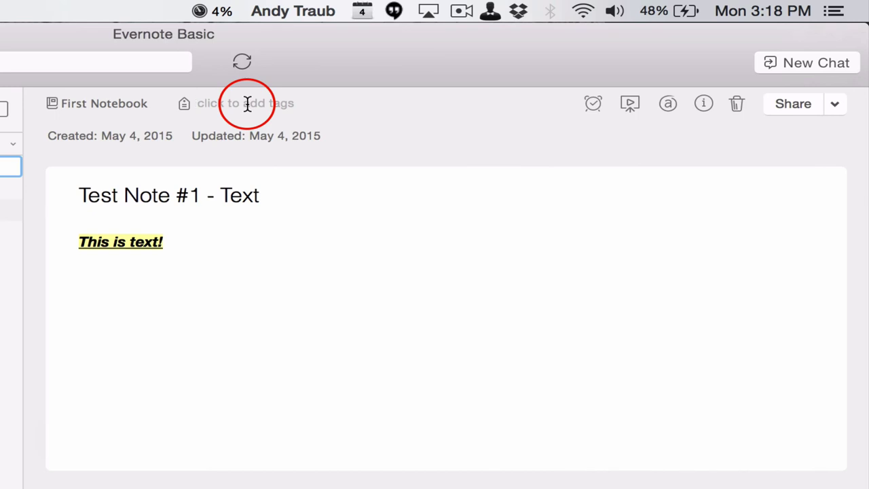
{"action": "type", "text": "Work"}
{"action": "key", "text": "Return"}
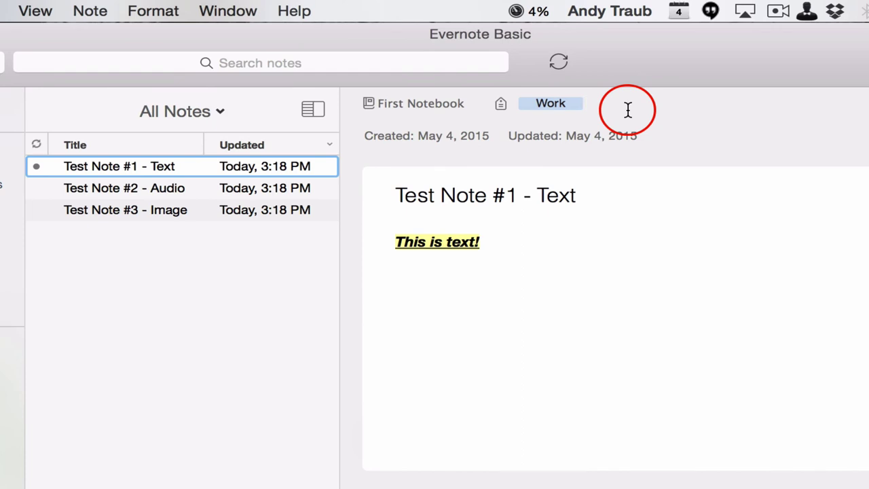
{"action": "left_click", "coordinate": [242, 188]}
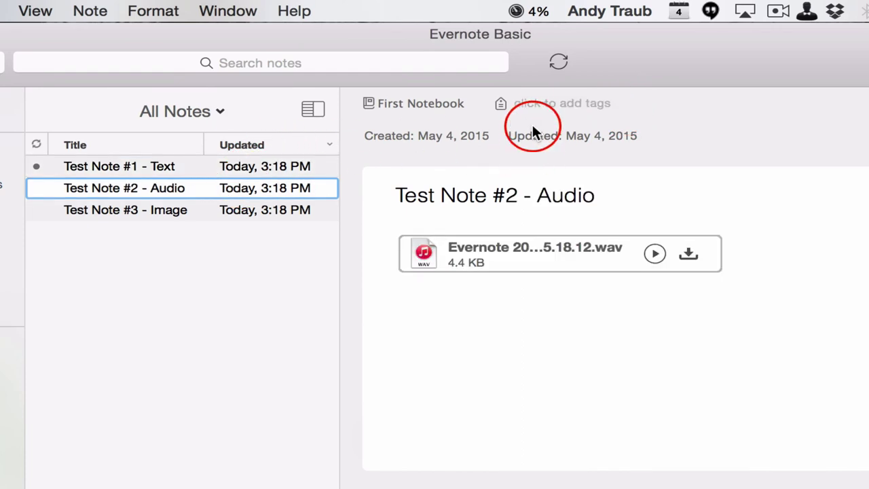
{"action": "type", "text": "Personal"}
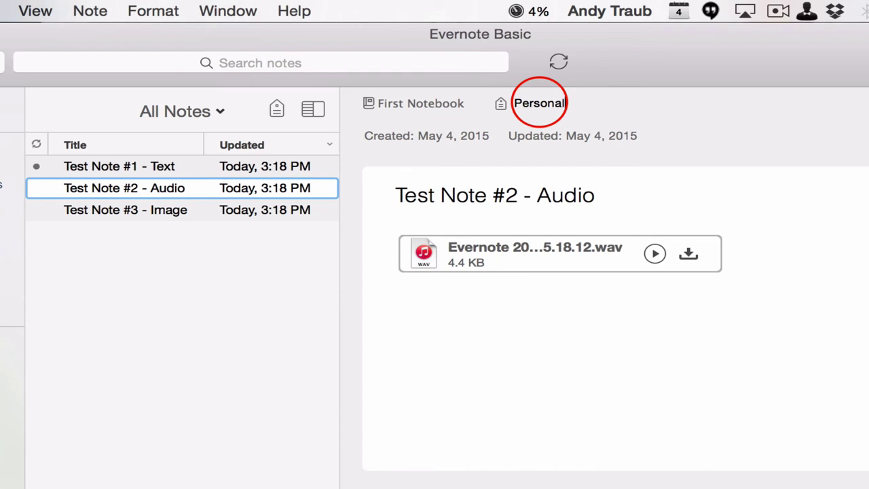
{"action": "key", "text": "Return"}
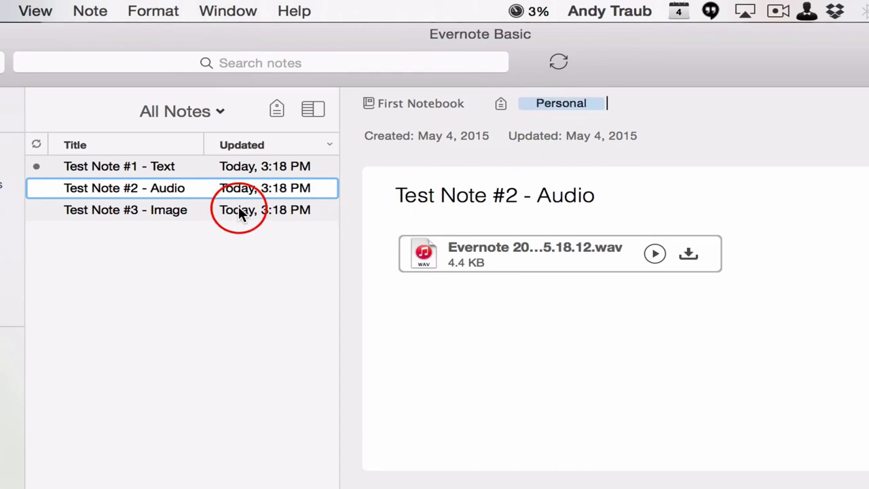
{"action": "left_click", "coordinate": [239, 210]}
{"action": "type", "text": "G"}
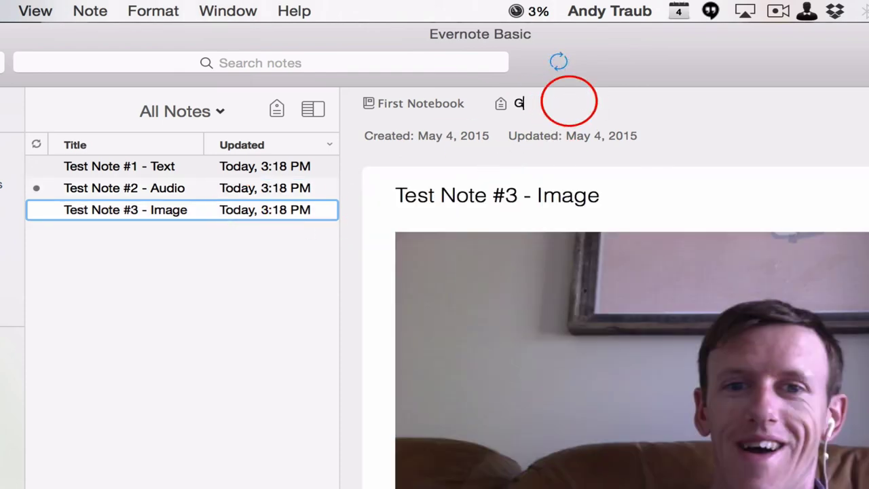
{"action": "type", "text": "oofy"}
{"action": "key", "text": "Return"}
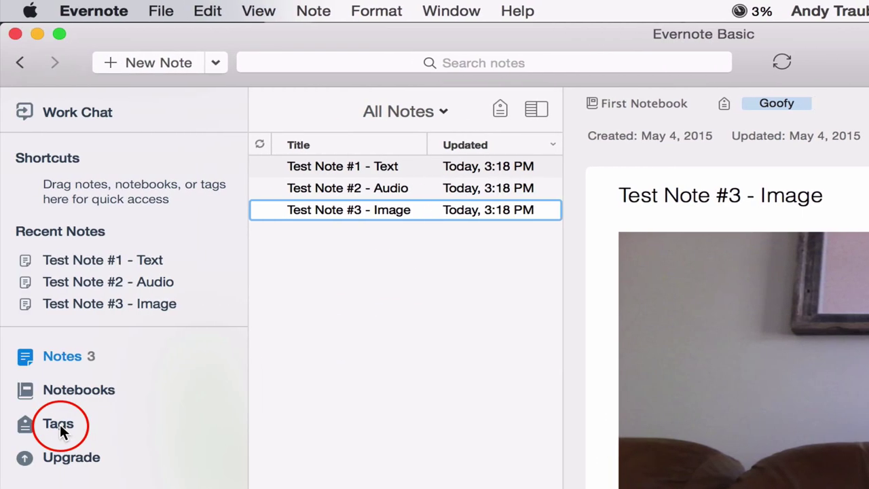
Show the Tags page listing Goofy, Personal and Work, and review View > Sidebar Options without changes
{"action": "left_click", "coordinate": [55, 421]}
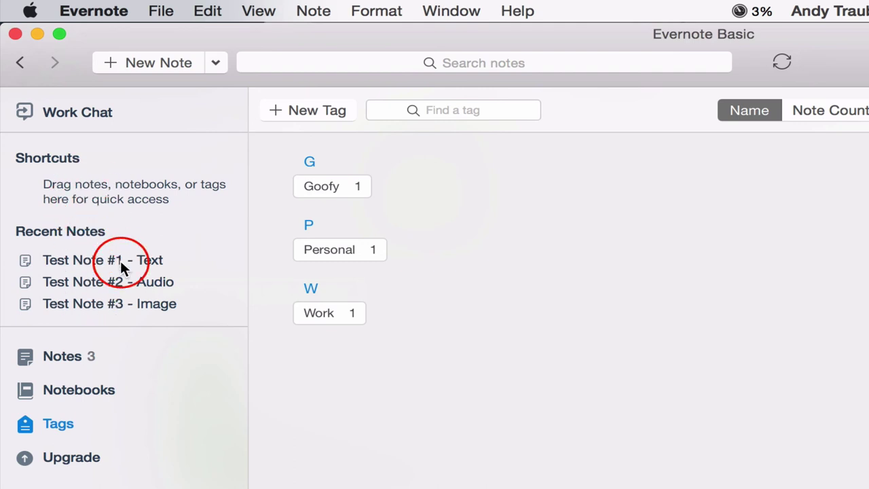
{"action": "left_click", "coordinate": [250, 12]}
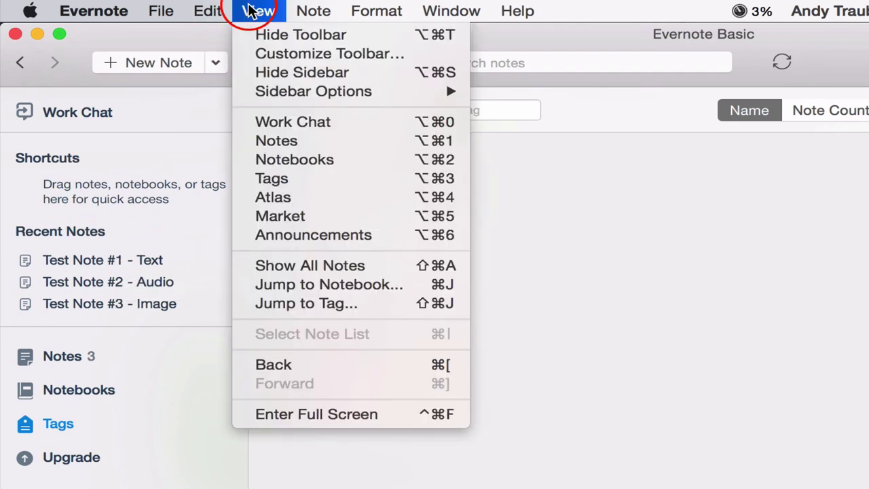
{"action": "mouse_move", "coordinate": [285, 92]}
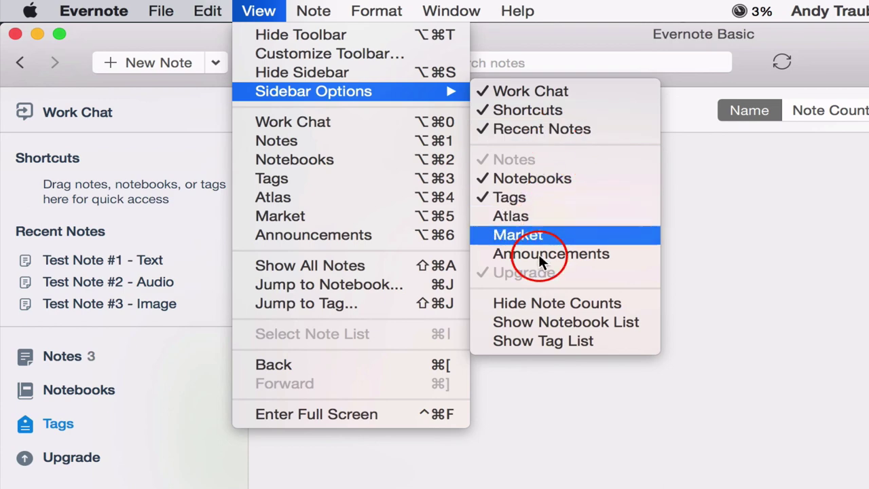
{"action": "left_click", "coordinate": [683, 366]}
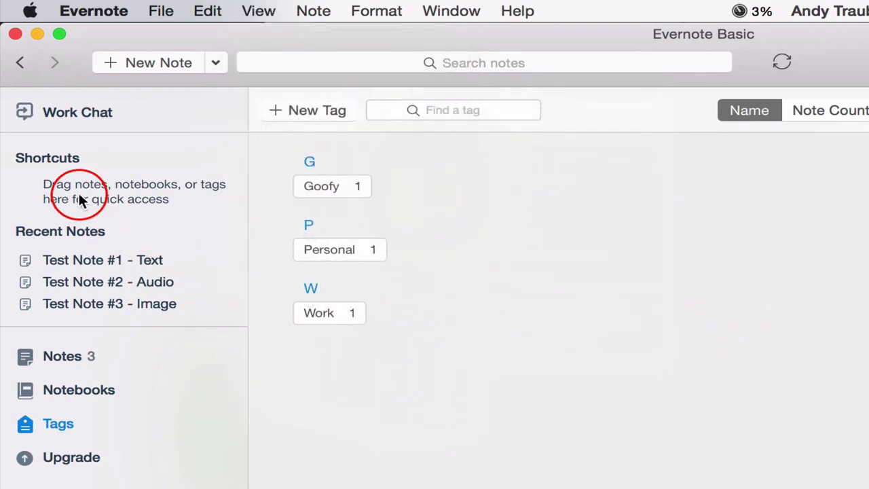
Drag Test Note #1 - Text and the Personal tag into Shortcuts, ending back on All Notes
{"action": "left_click", "coordinate": [60, 357]}
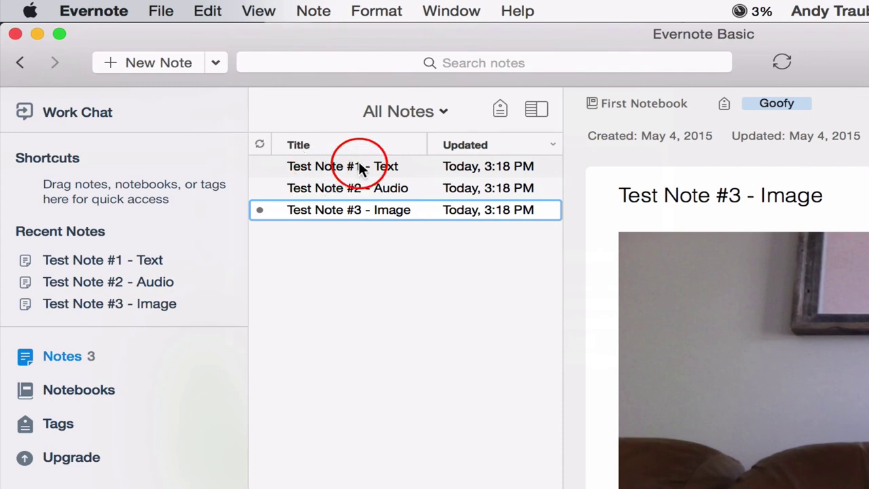
{"action": "left_click_drag", "start_coordinate": [362, 167], "coordinate": [103, 188]}
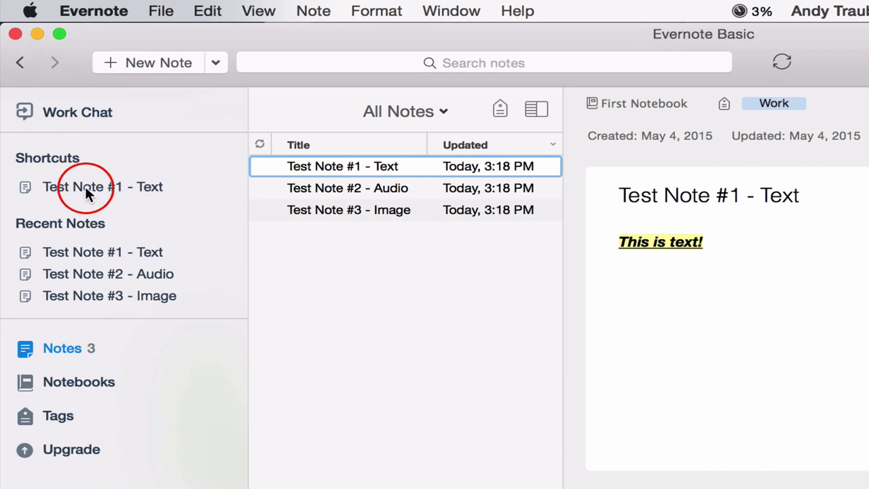
{"action": "left_click", "coordinate": [68, 418]}
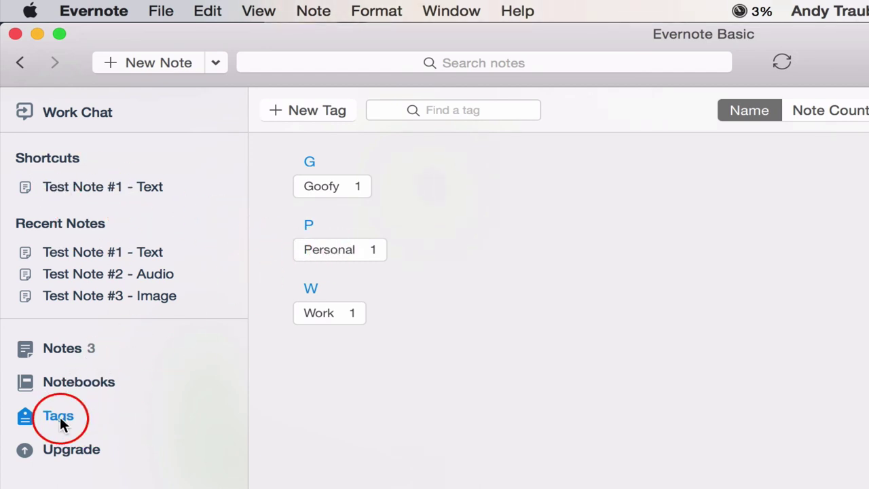
{"action": "left_click_drag", "start_coordinate": [326, 249], "coordinate": [105, 210]}
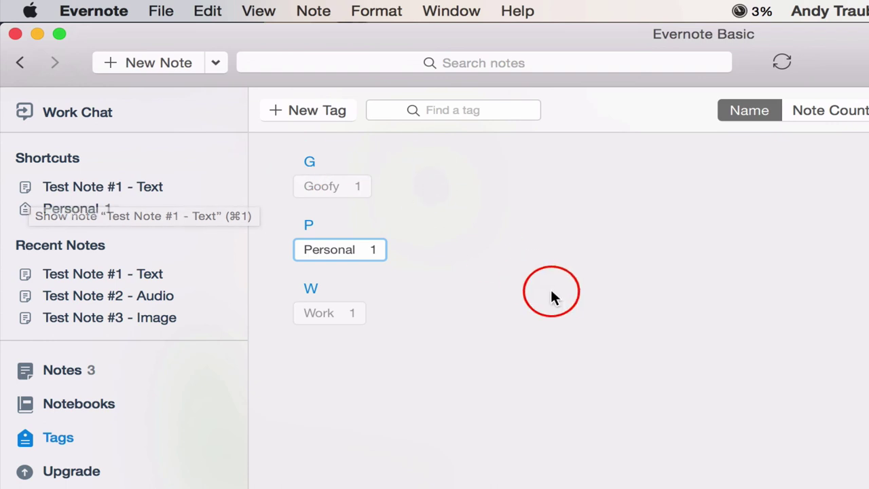
{"action": "left_click", "coordinate": [70, 368]}
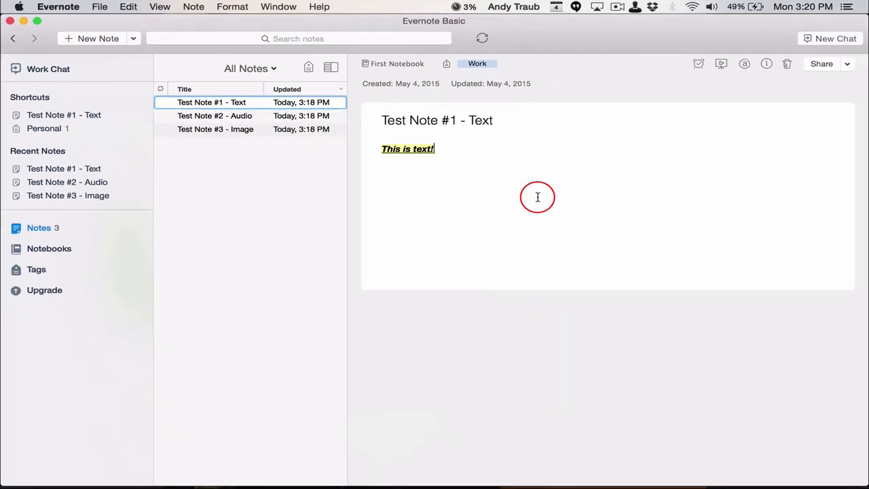
{"action": "left_click", "coordinate": [799, 295]}
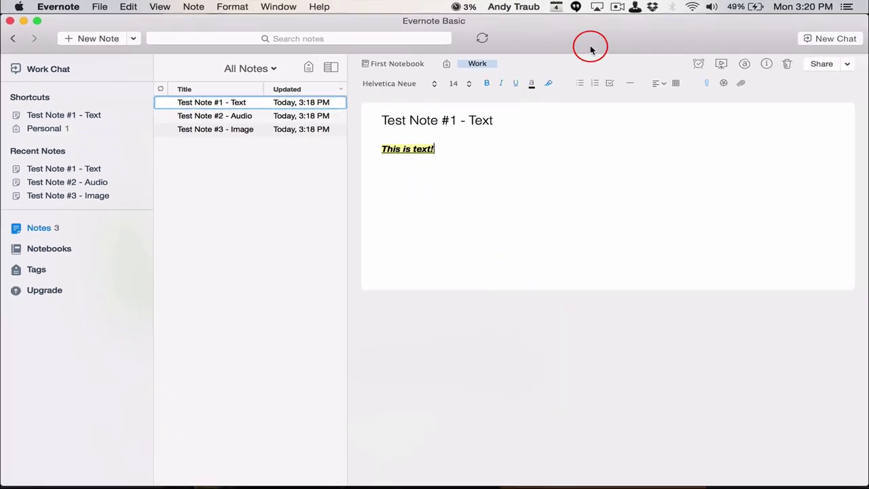